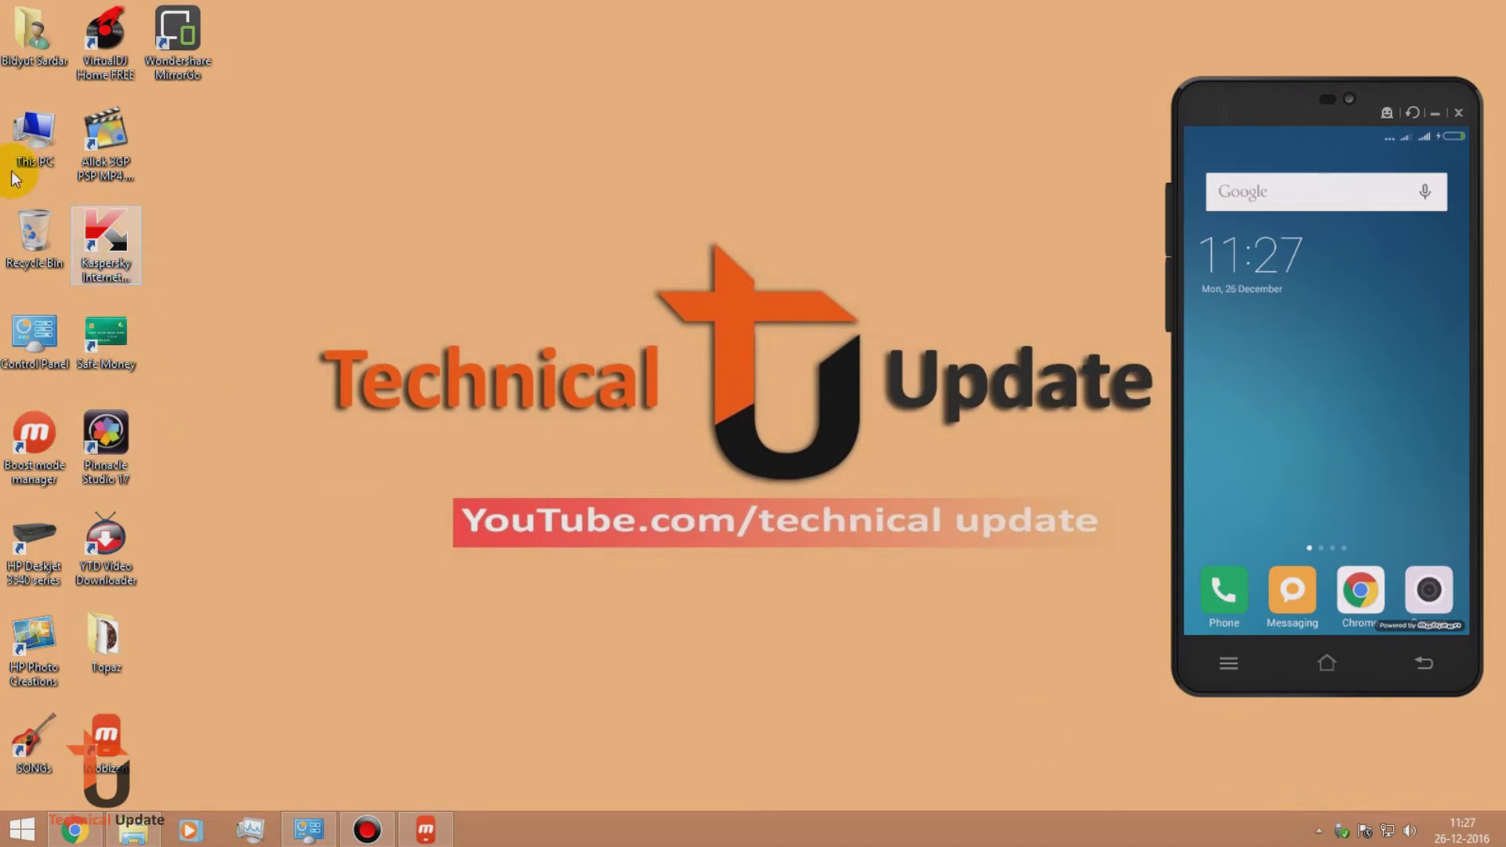
Step: Open This PC from its desktop icon to view the drives, including the XIAOMI CD drive
{"action": "double_click", "coordinate": [27, 141]}
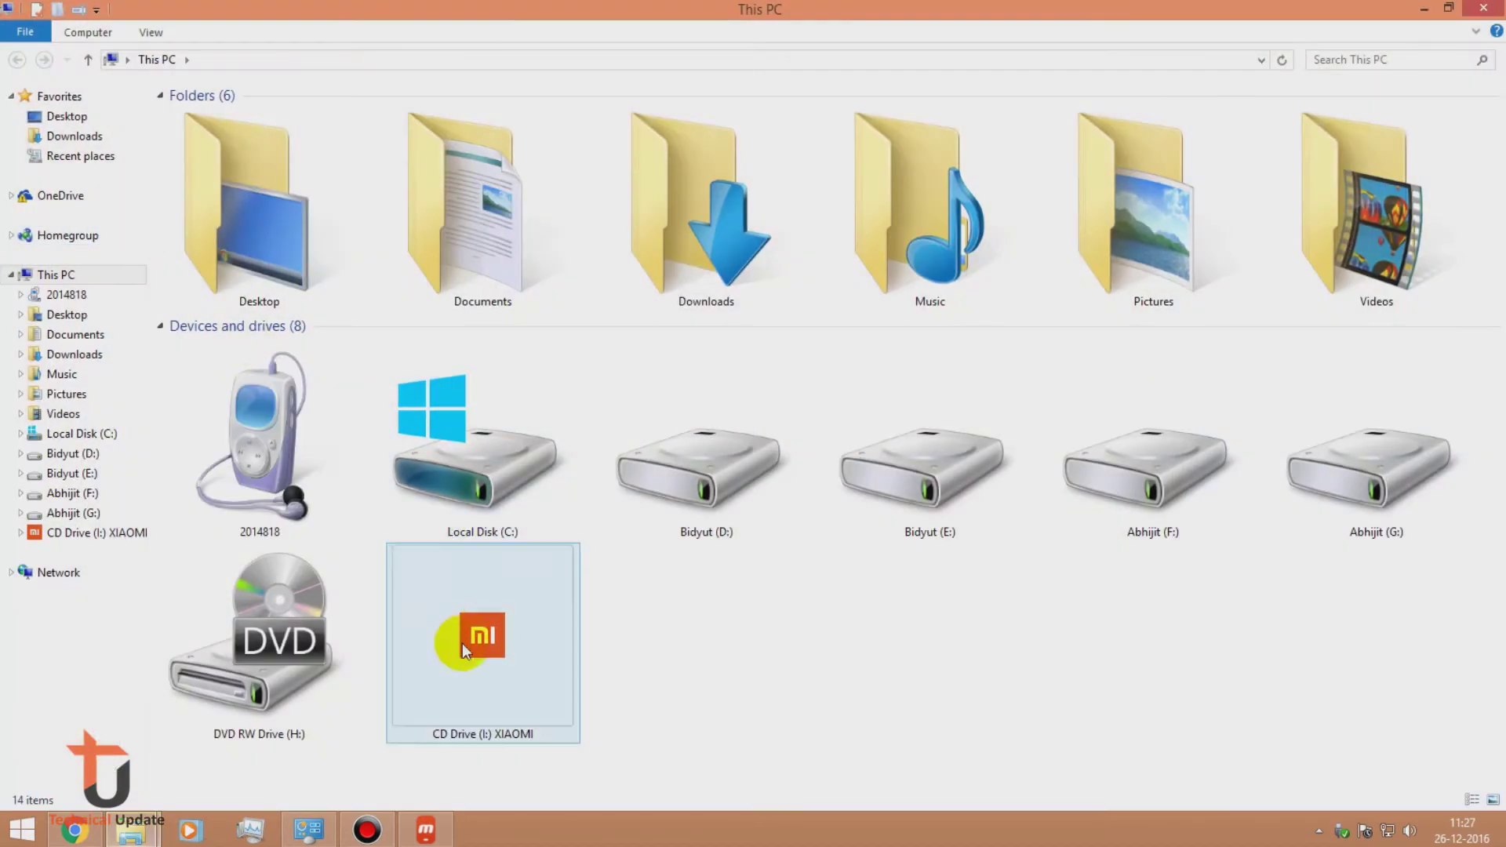
Step: Cancel the Insert disc prompt for DVD RW Drive (H:) and minimize This PC
{"action": "left_click", "coordinate": [282, 632]}
{"action": "left_click", "coordinate": [369, 580]}
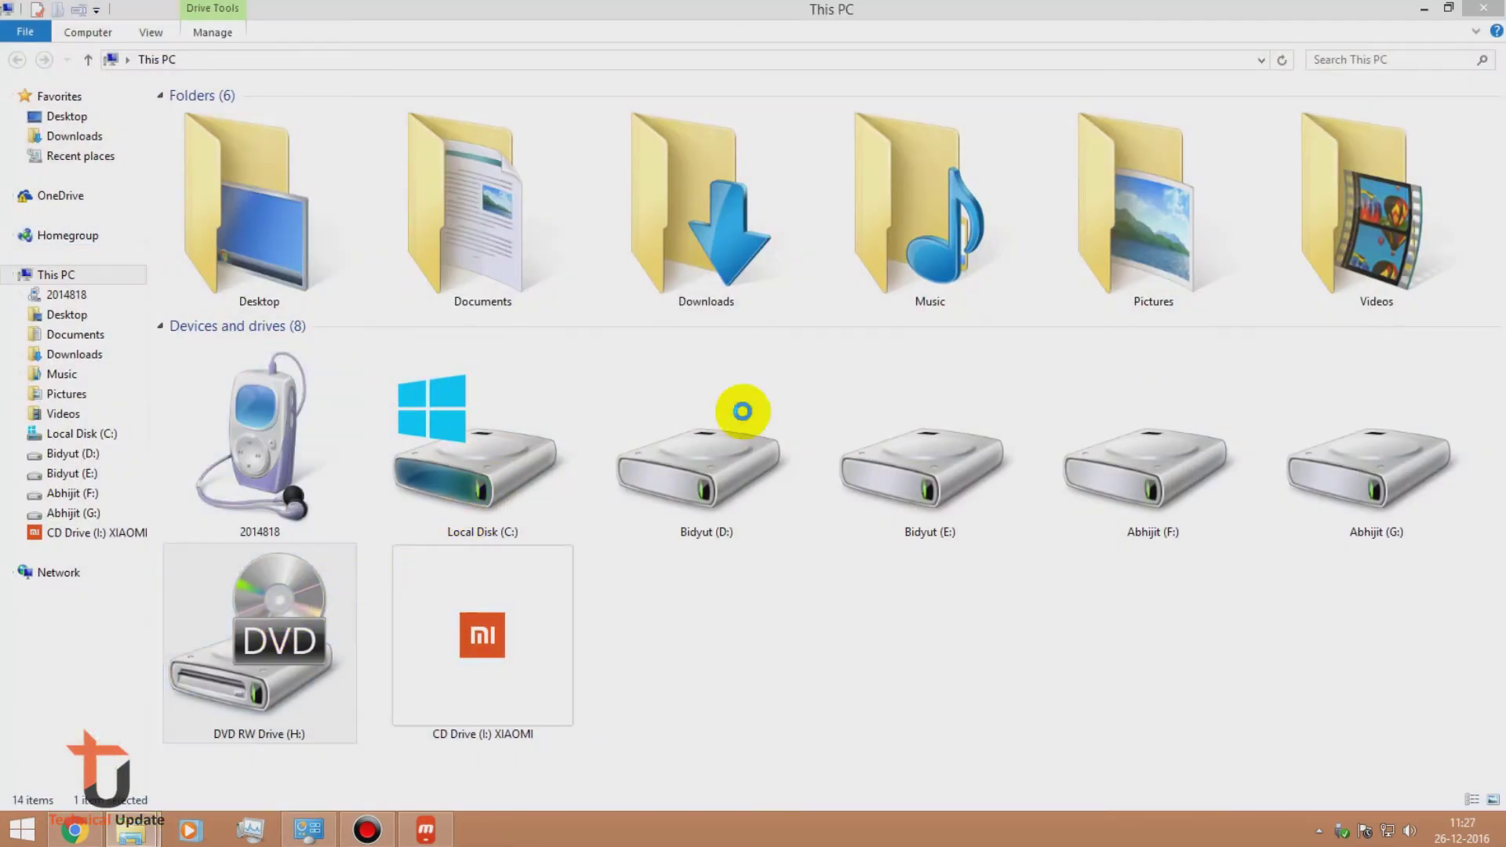
{"action": "left_click", "coordinate": [872, 441]}
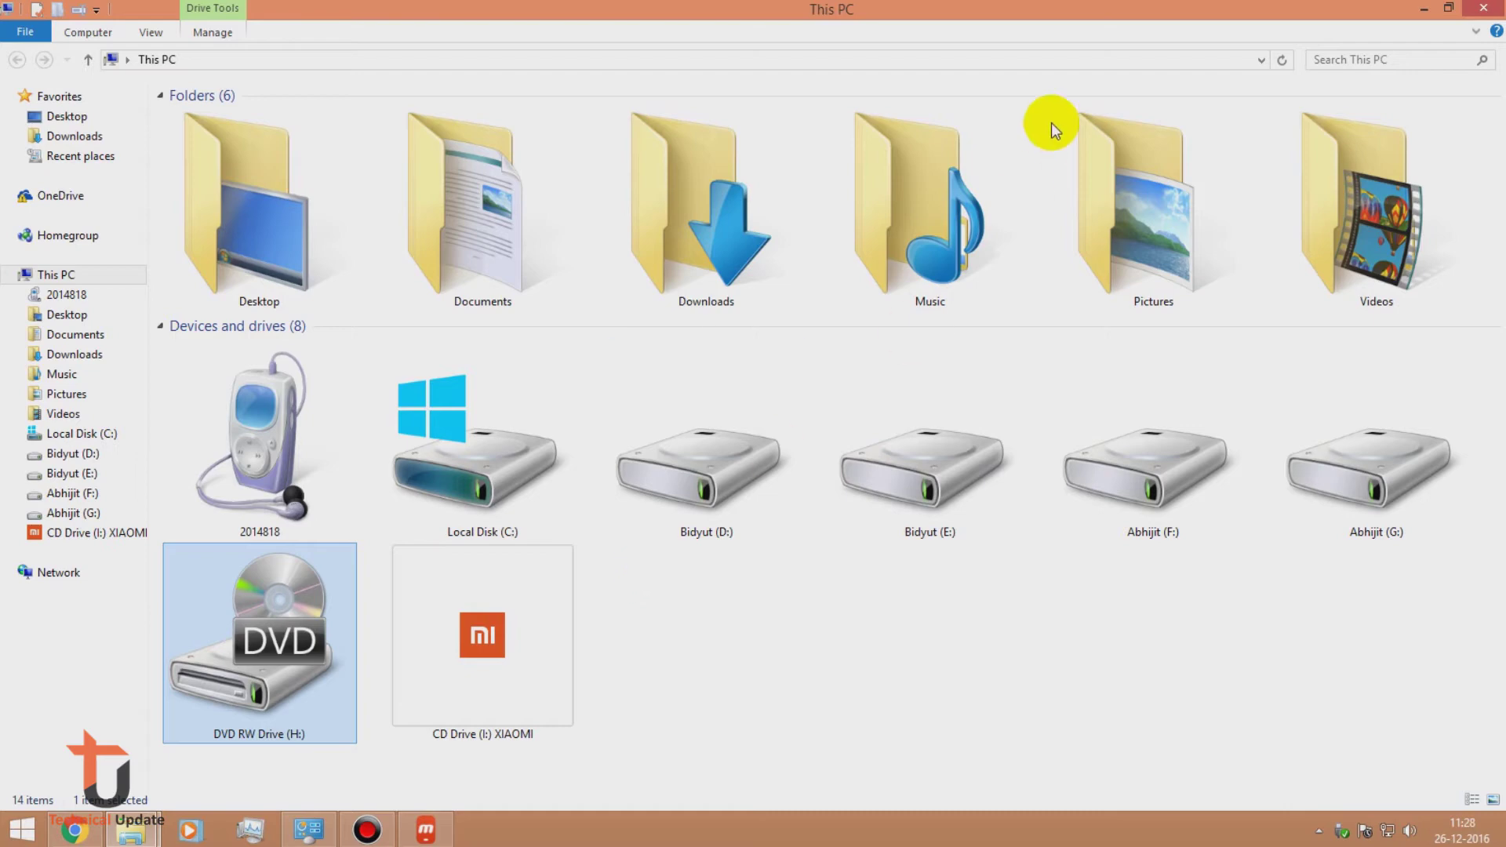
{"action": "left_click", "coordinate": [1418, 8]}
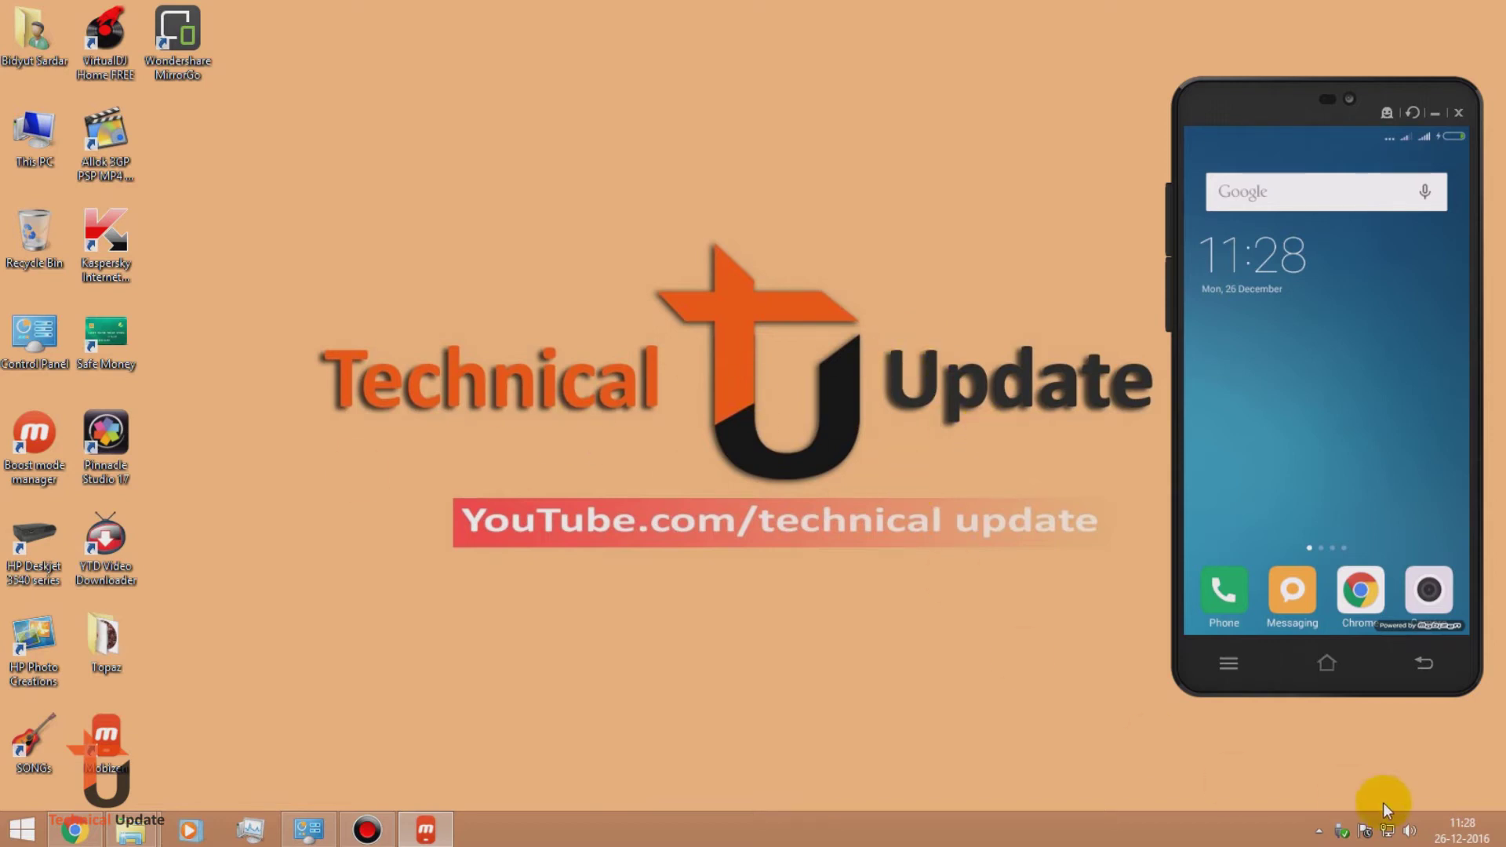
Step: Open the MediaTek WLAN utility from the hidden tray icons and move its window up-left
{"action": "left_click", "coordinate": [1327, 830]}
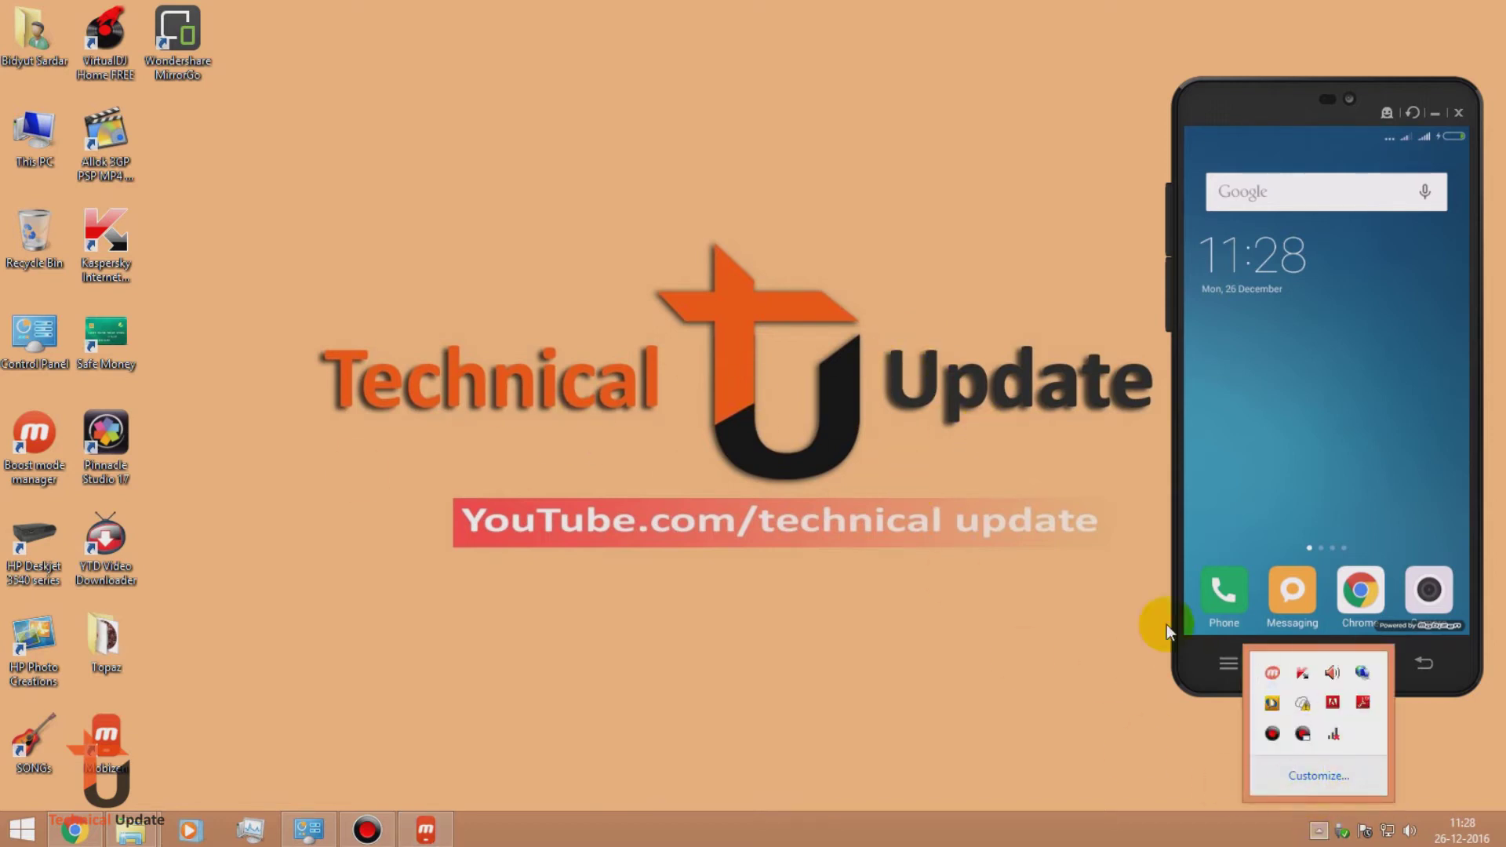
{"action": "double_click", "coordinate": [1338, 734]}
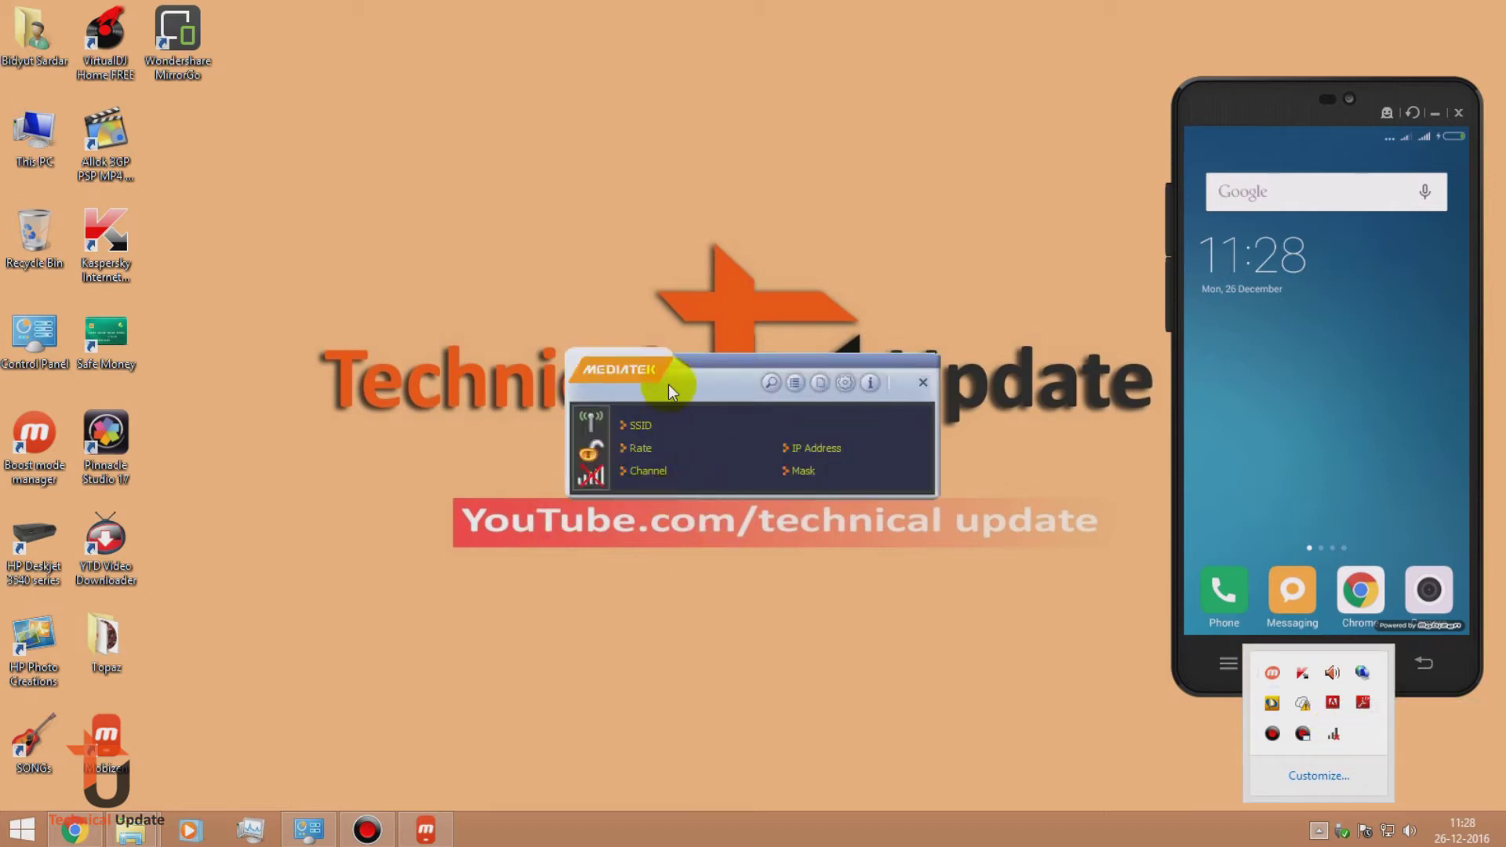
{"action": "left_click_drag", "start_coordinate": [668, 363], "coordinate": [621, 298]}
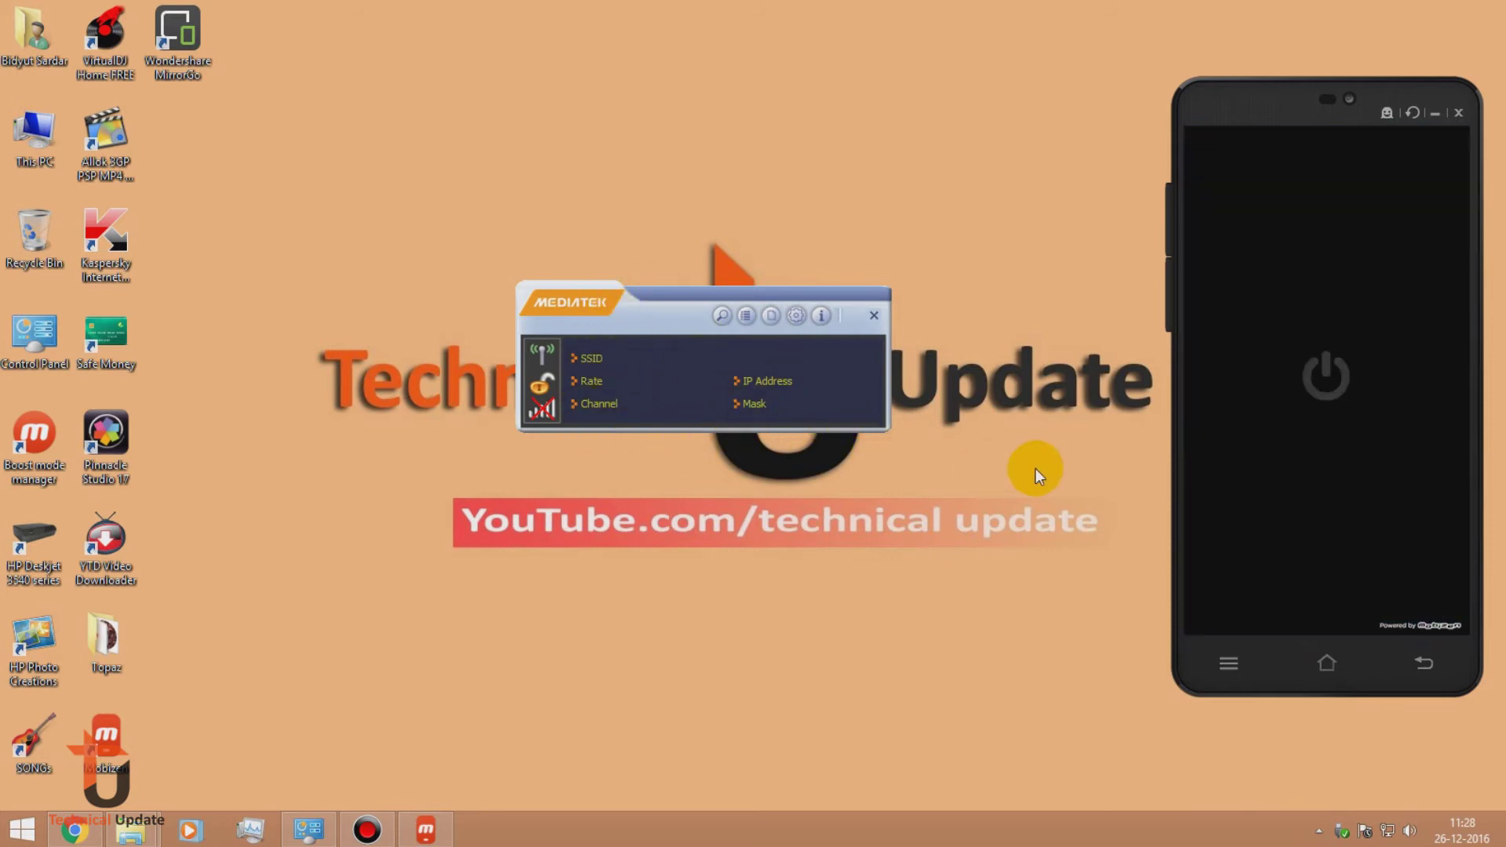
Step: Wake the mirrored phone and switch on its Hotspot tile in the quick settings
{"action": "left_click", "coordinate": [1328, 390]}
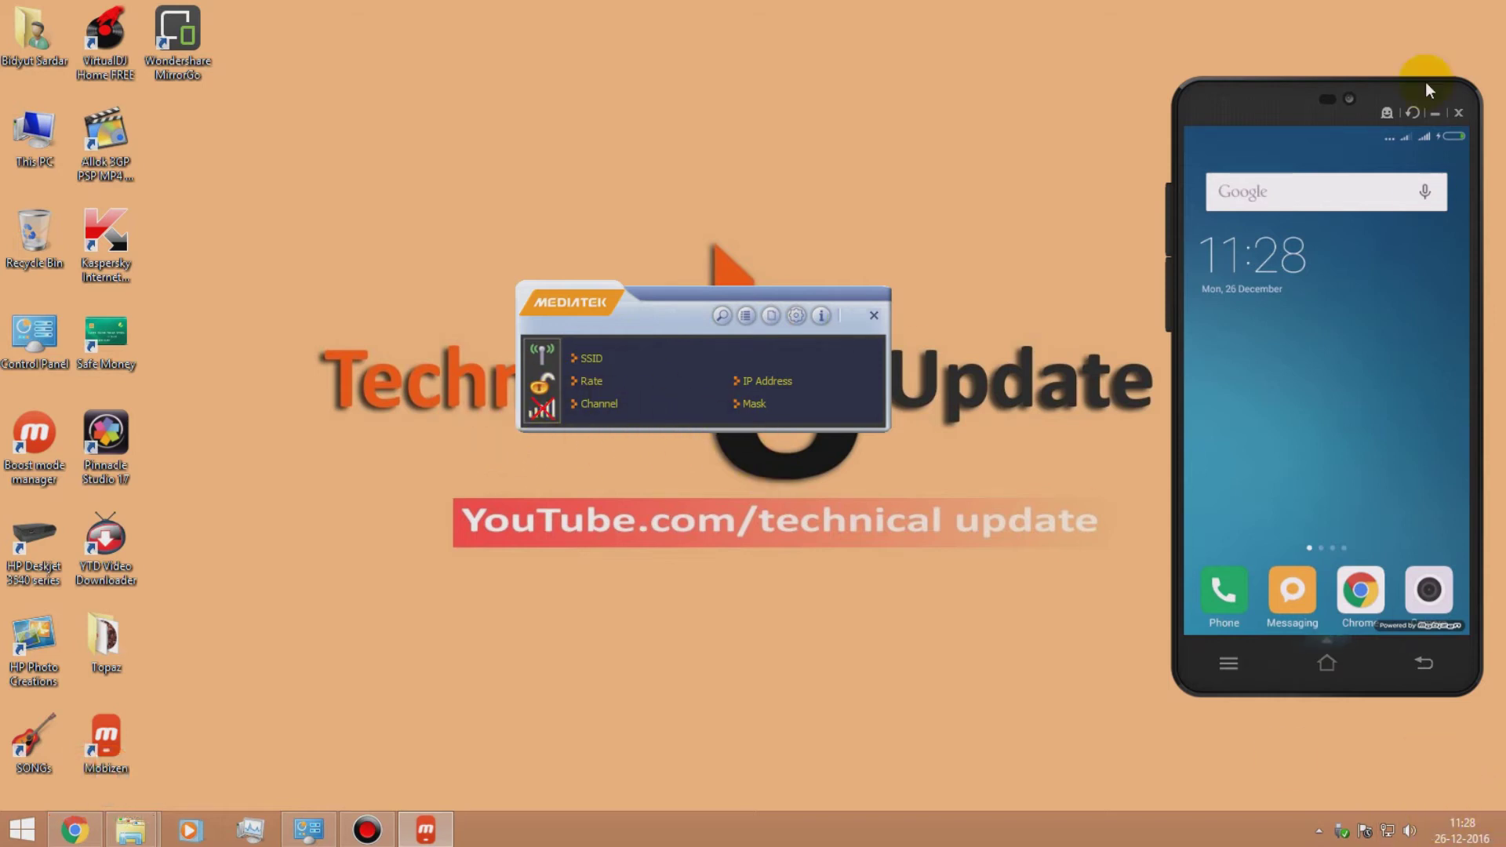
{"action": "left_click", "coordinate": [1327, 151]}
{"action": "left_click_drag", "start_coordinate": [1354, 321], "coordinate": [1354, 377]}
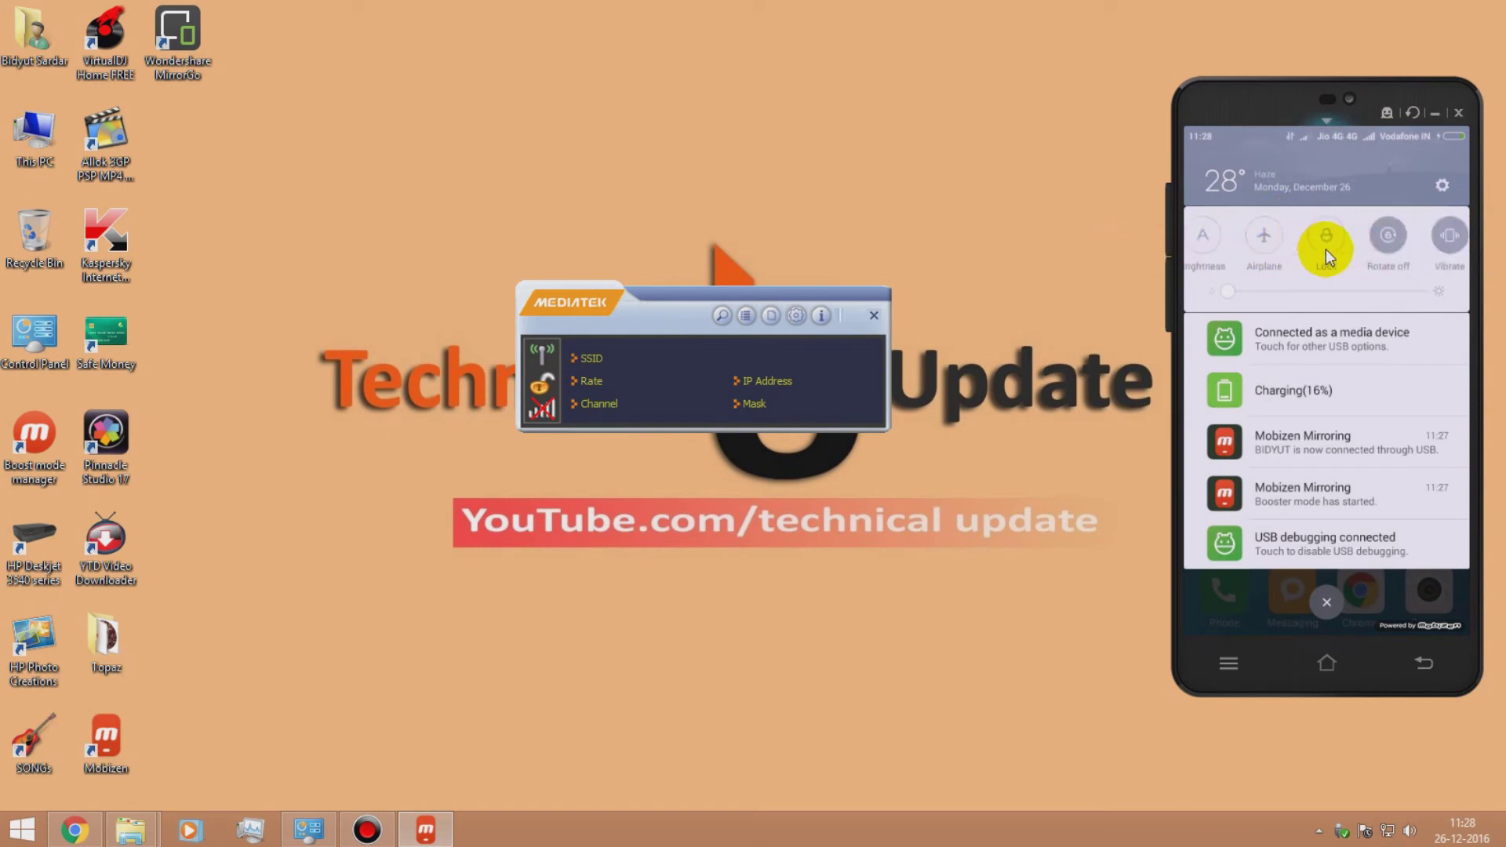
{"action": "left_click", "coordinate": [1350, 246]}
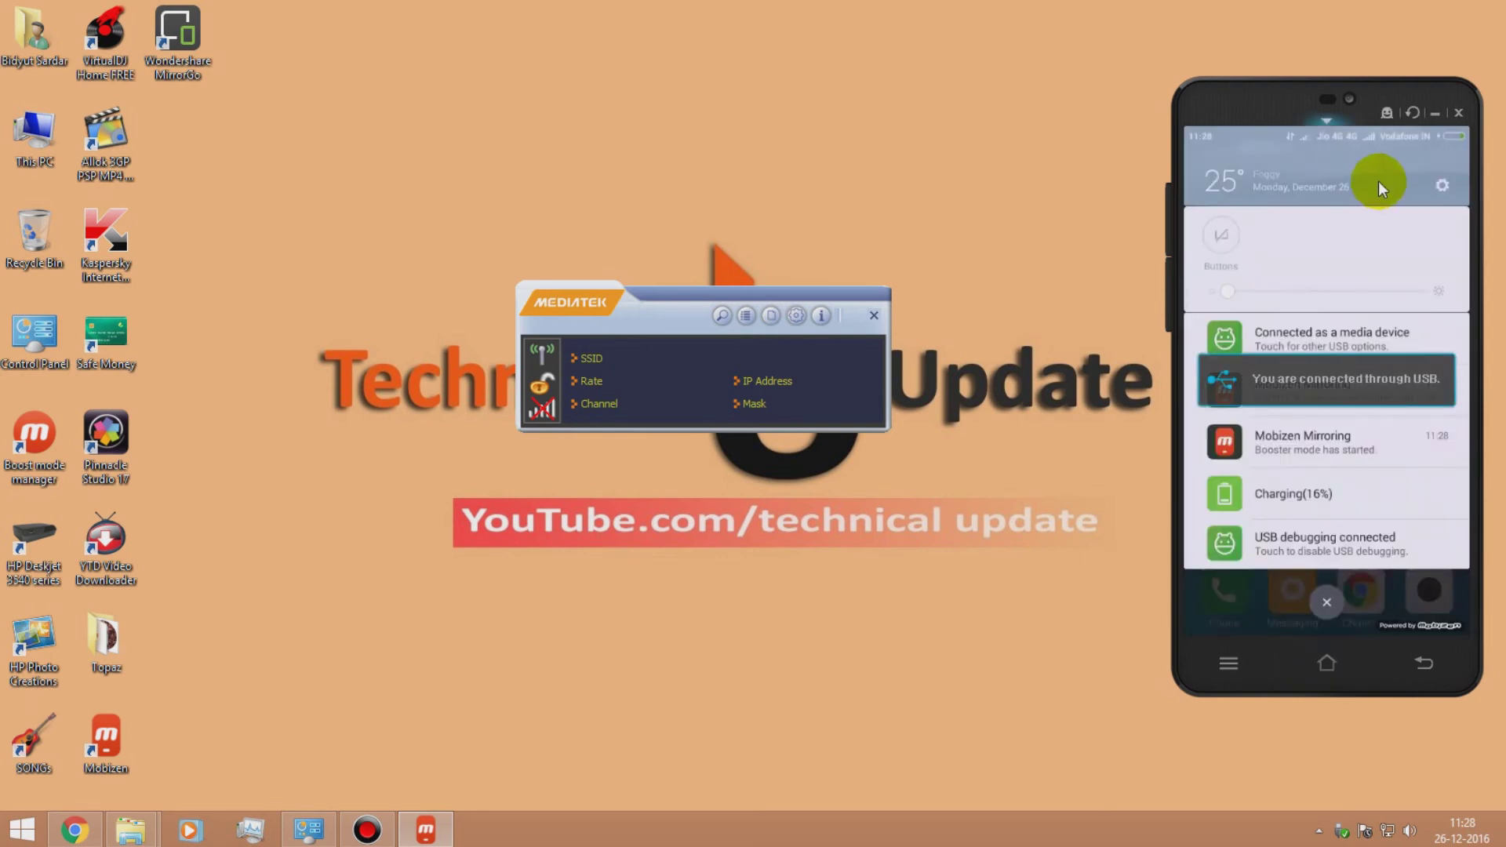
{"action": "left_click_drag", "start_coordinate": [1449, 234], "coordinate": [1311, 237]}
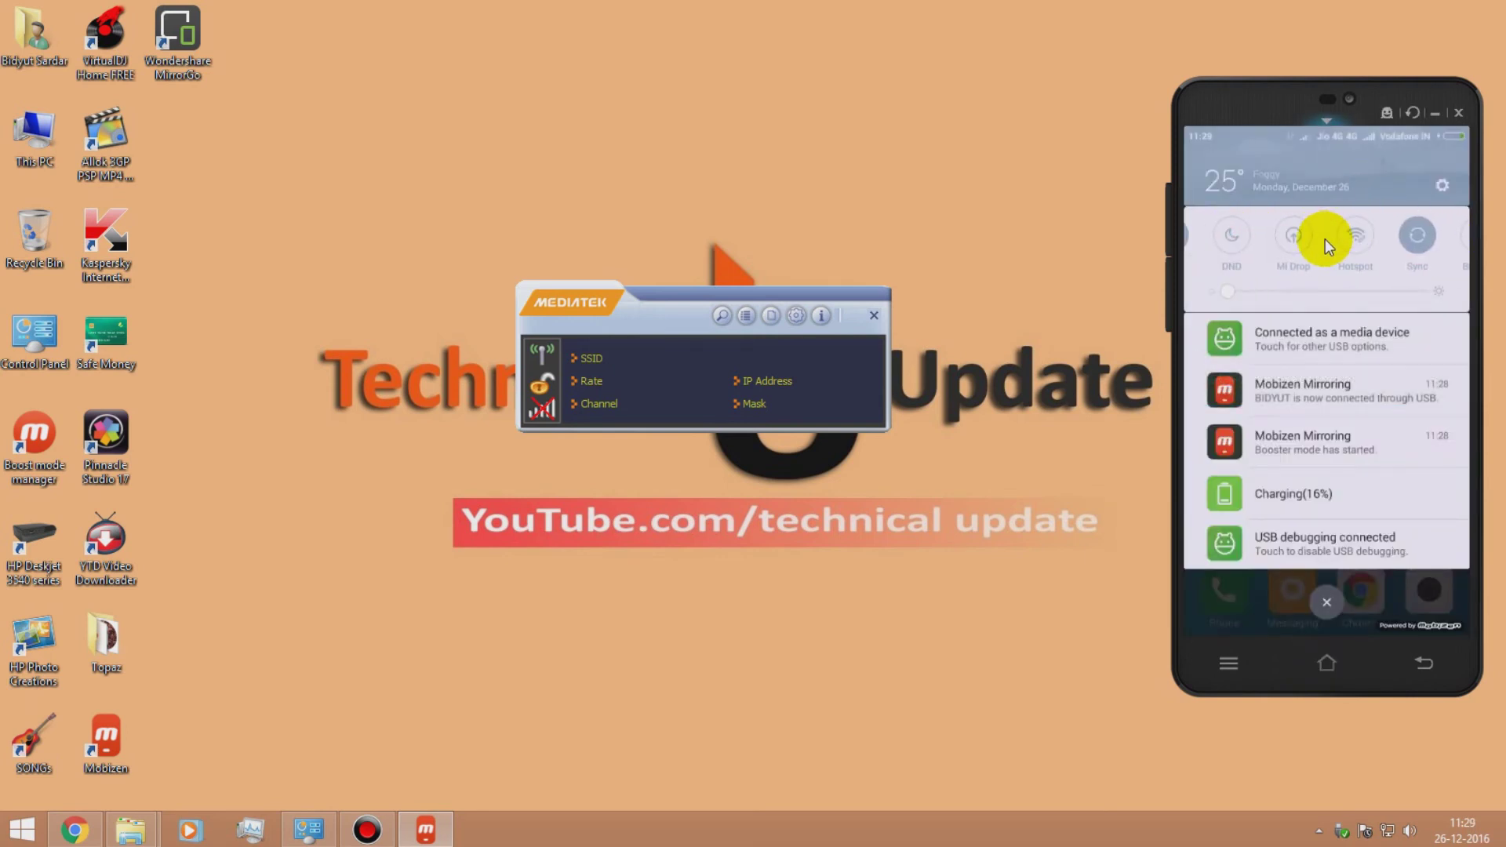
{"action": "left_click_drag", "start_coordinate": [1334, 244], "coordinate": [1237, 247]}
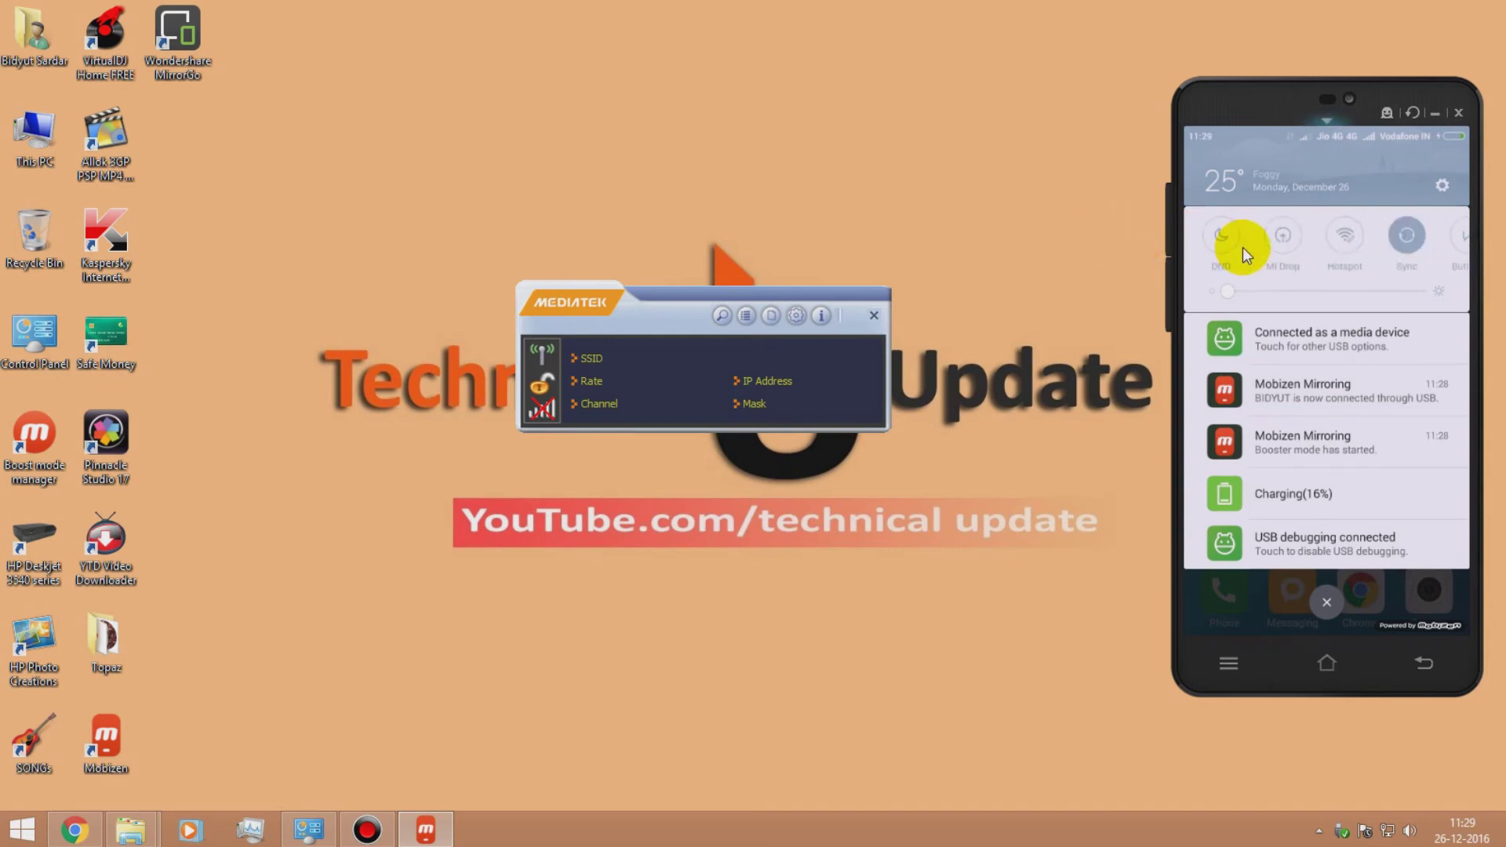
{"action": "left_click", "coordinate": [1336, 244]}
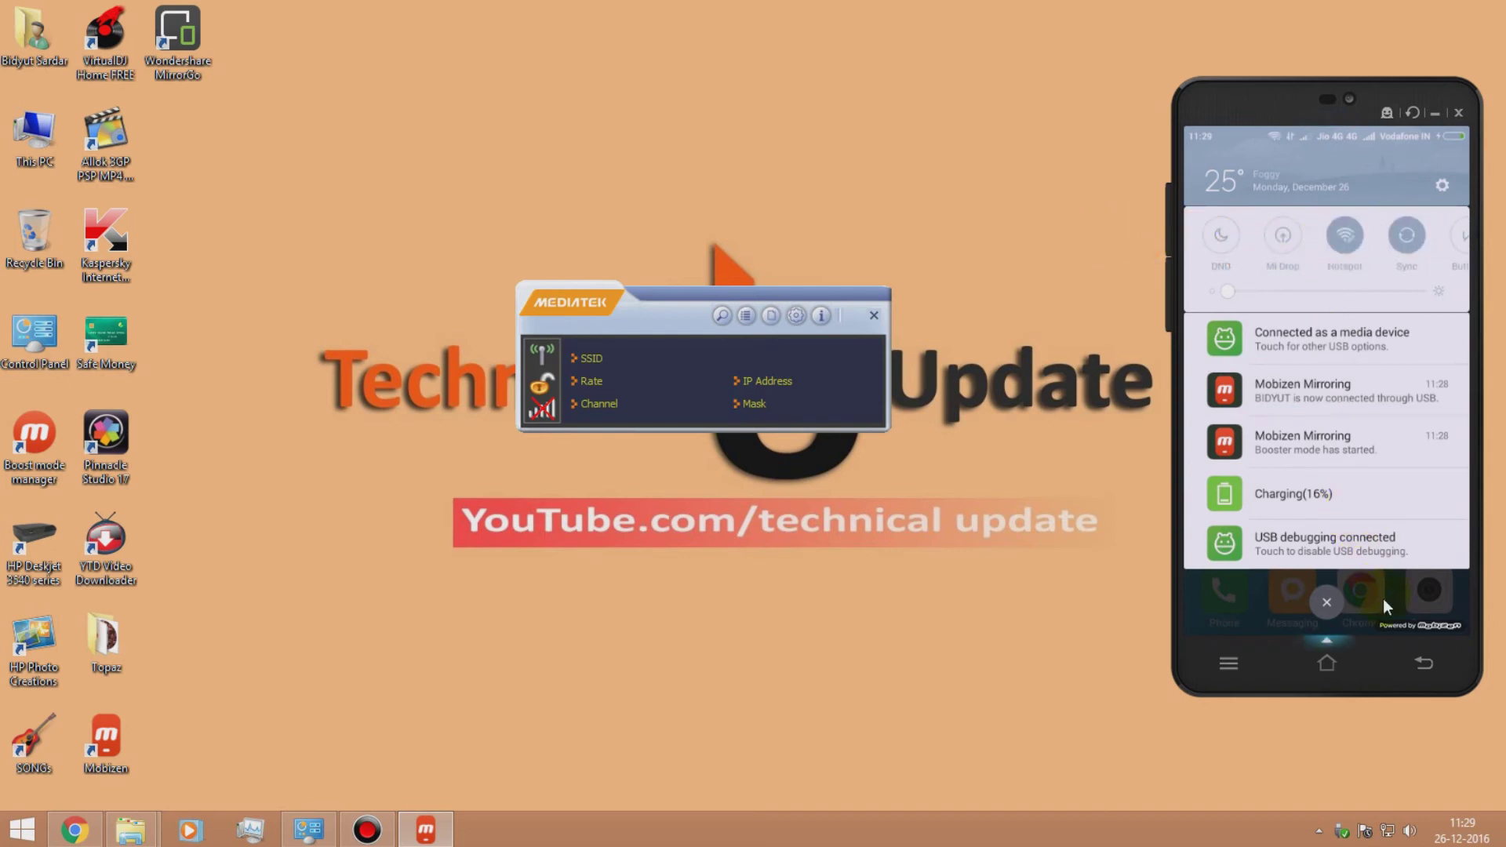
Step: Close the phone's notification shade and look through the Windows network list
{"action": "left_click", "coordinate": [1326, 603]}
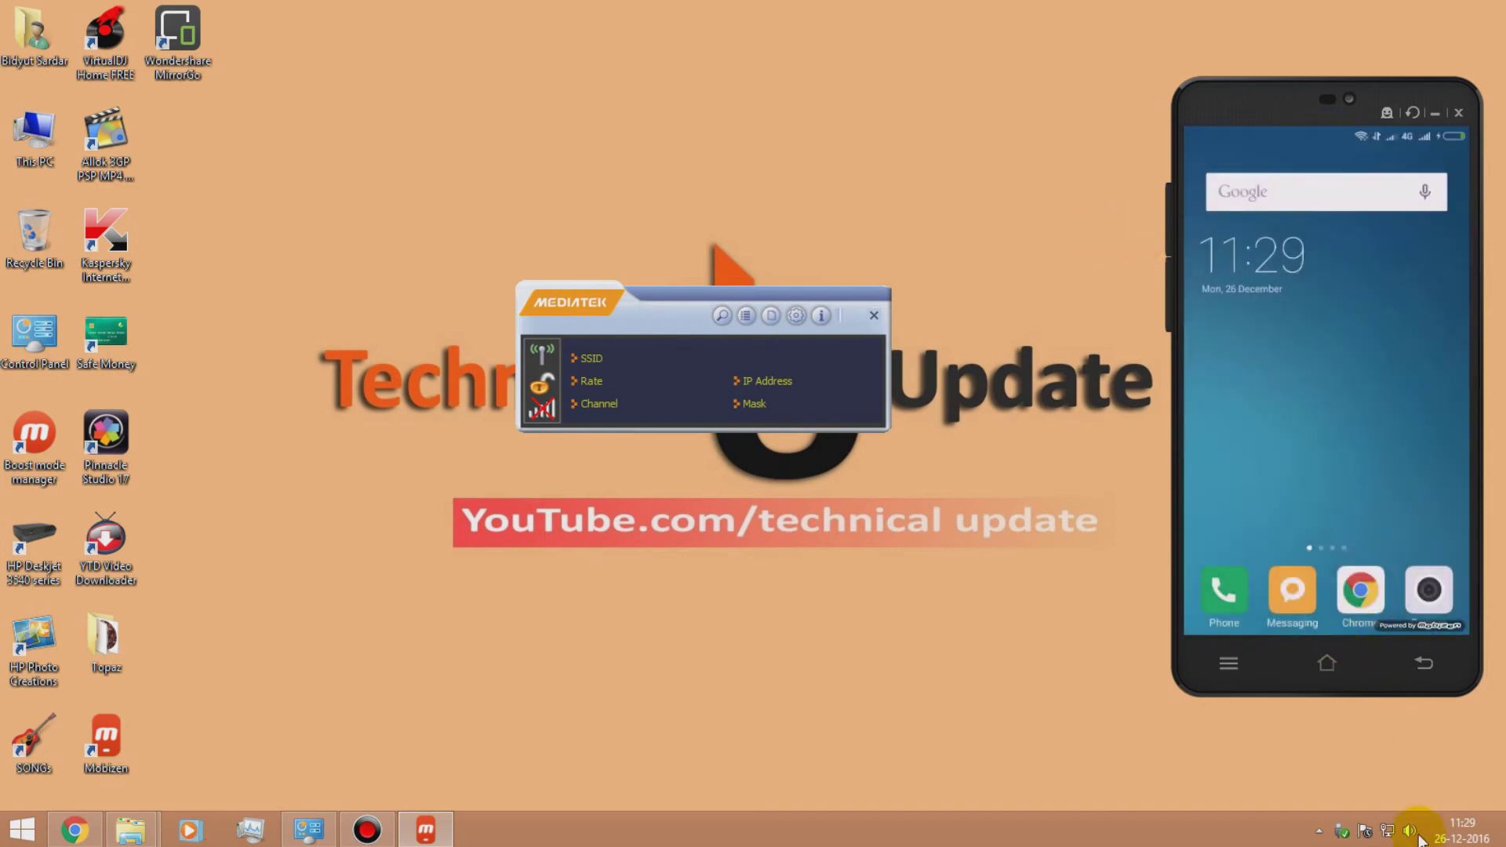
{"action": "left_click", "coordinate": [1393, 832]}
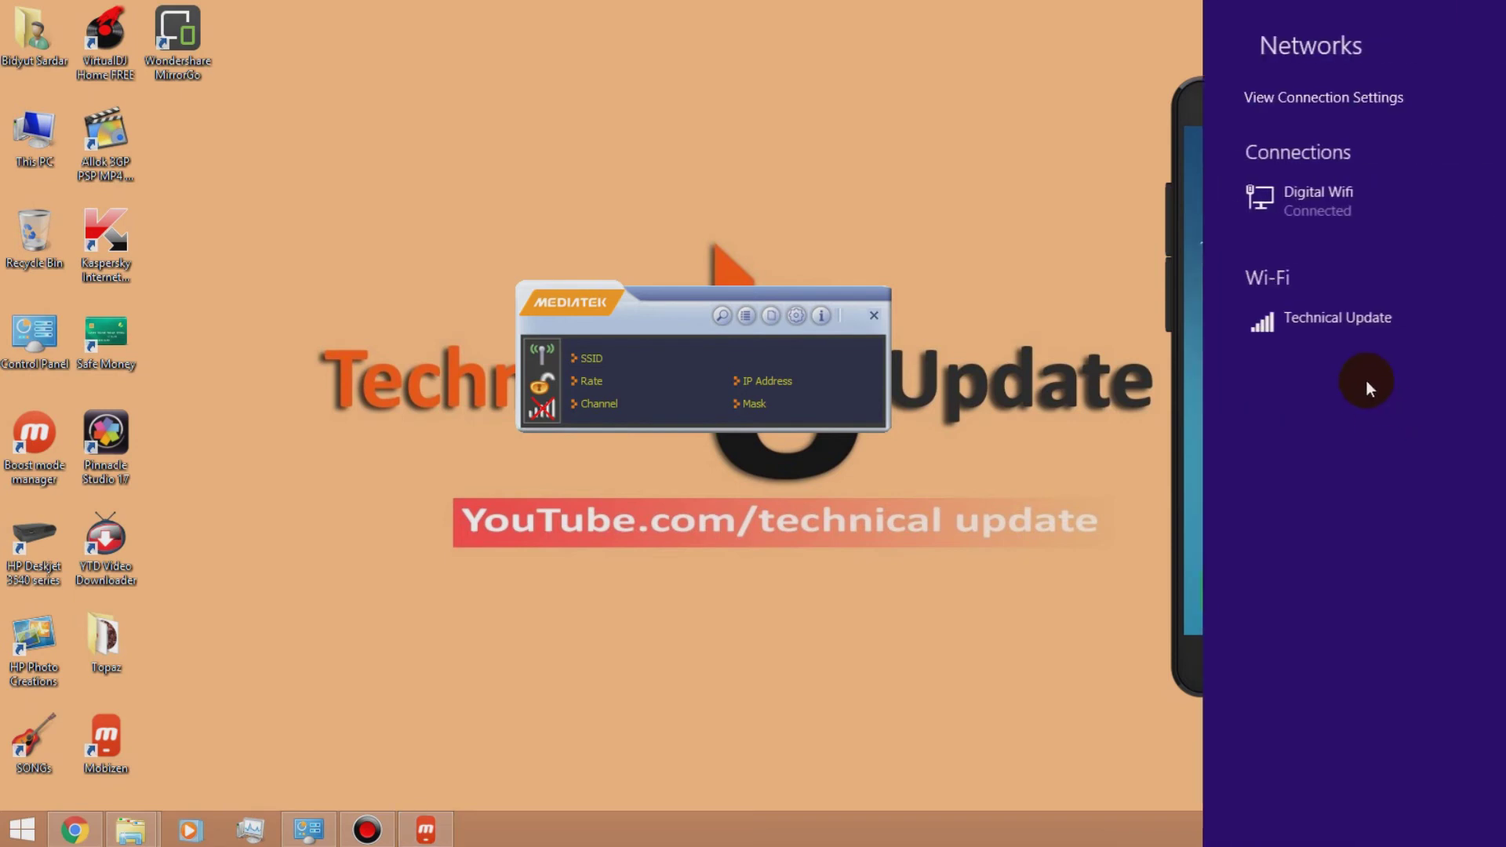
{"action": "left_click", "coordinate": [1066, 730]}
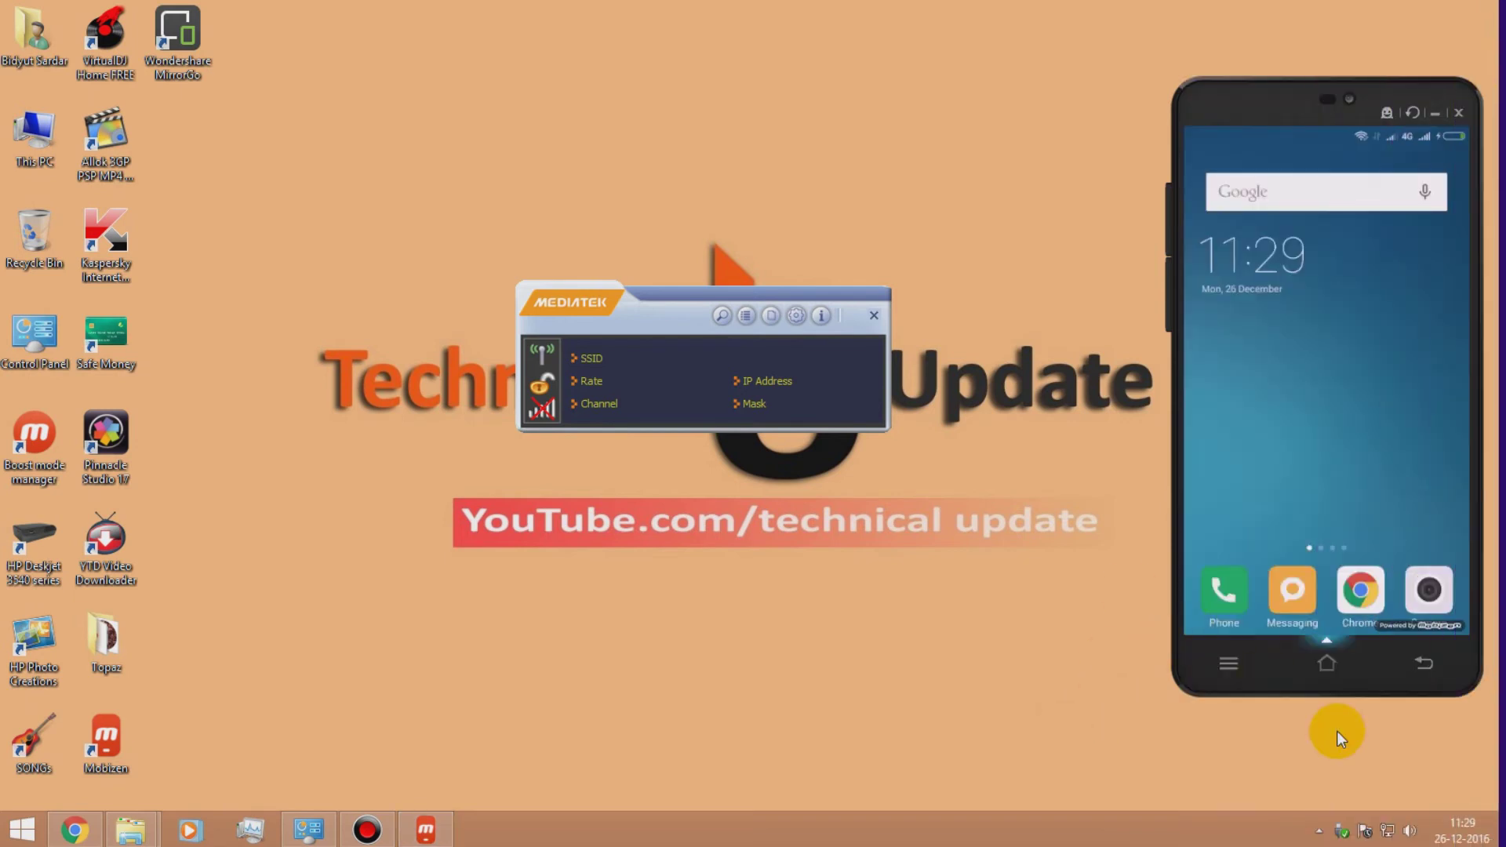
{"action": "left_click", "coordinate": [1387, 829]}
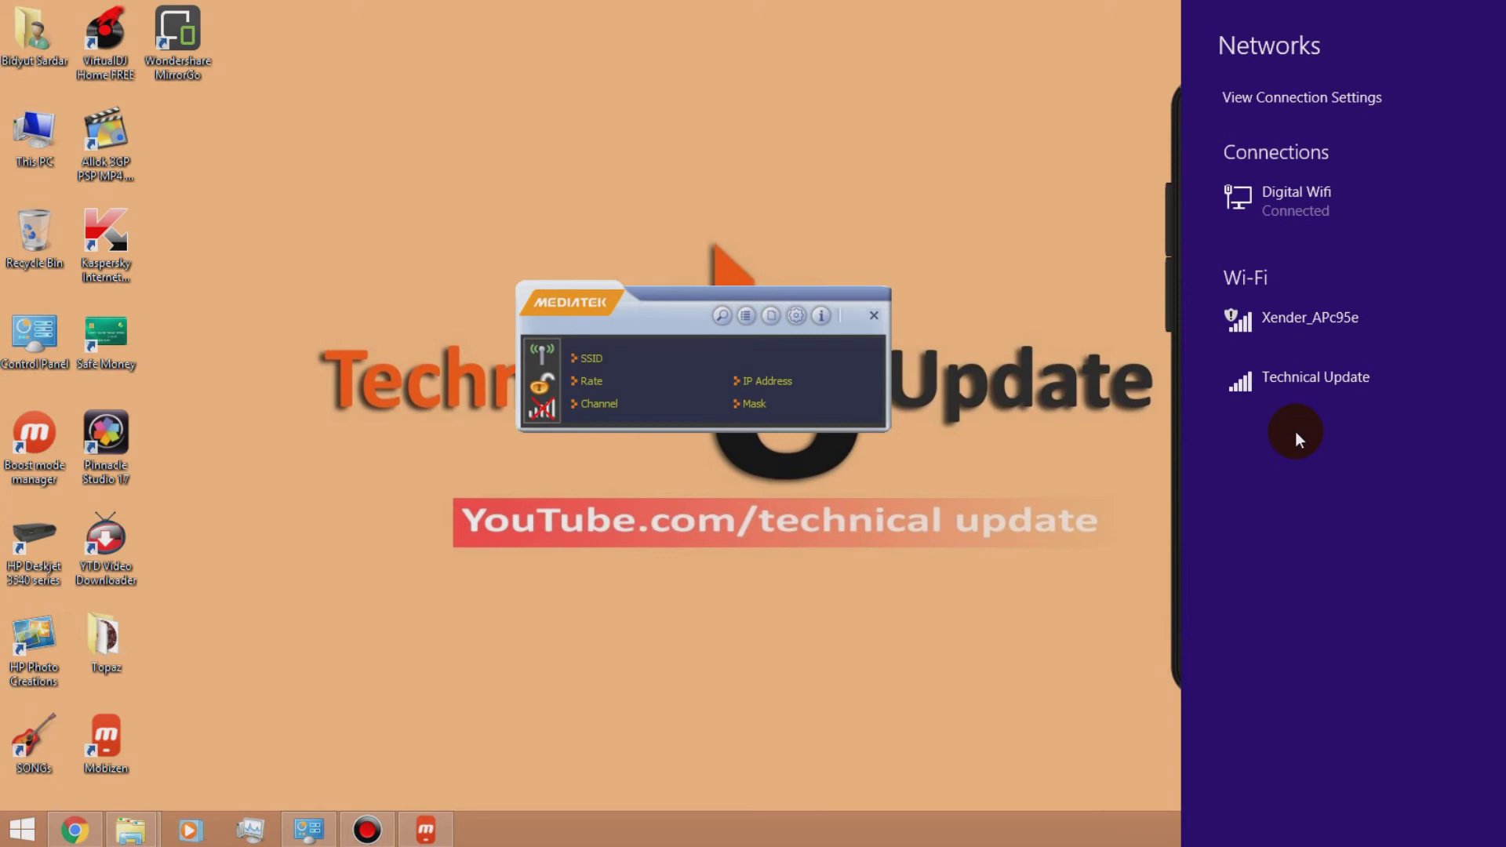
{"action": "left_click", "coordinate": [1106, 635]}
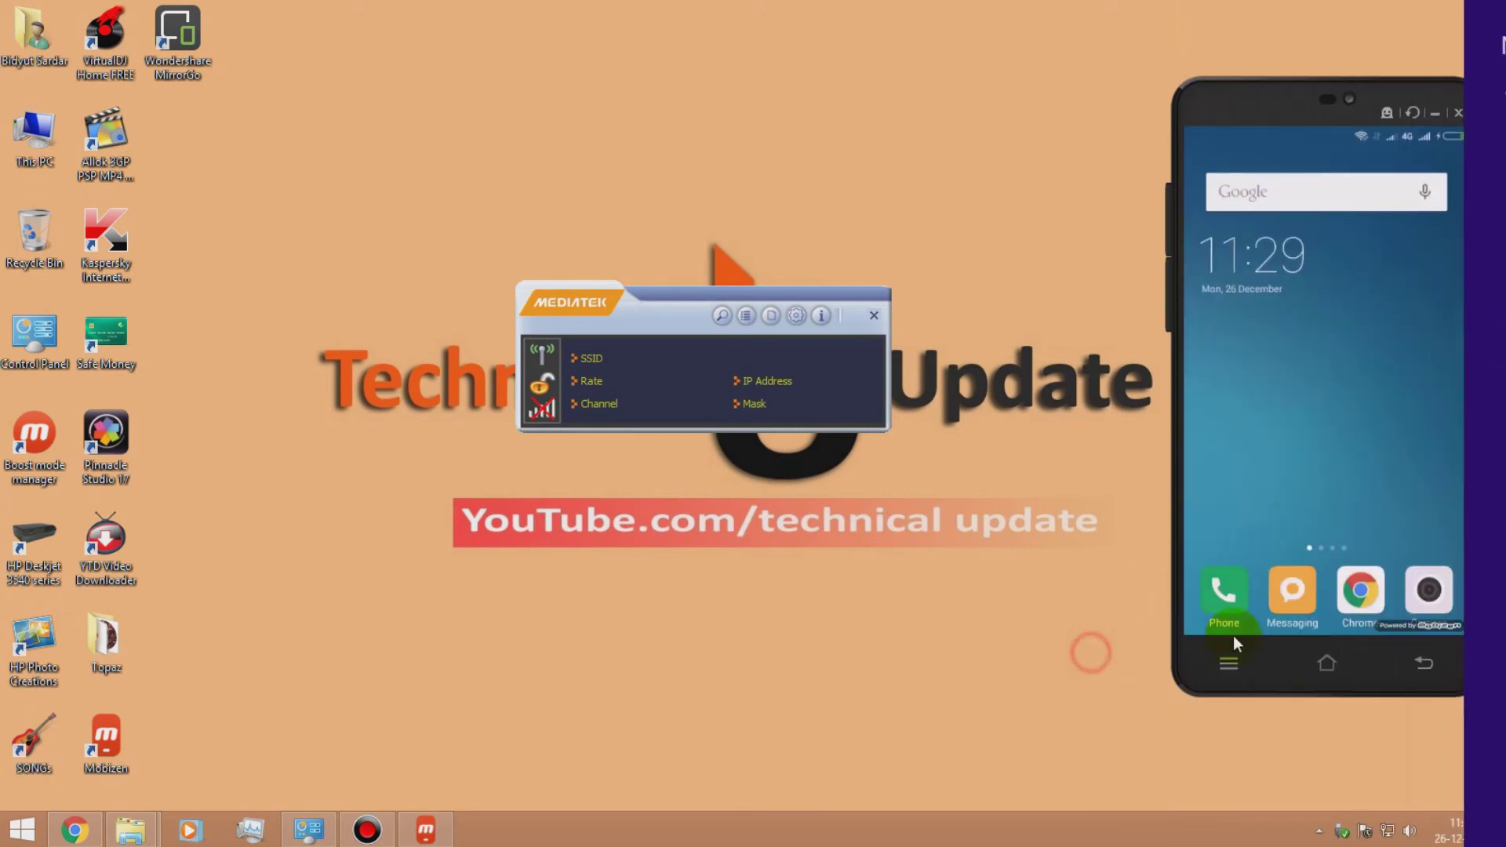
Step: Connect to the Xender_APc95e network and confirm the connection in the Networks panel
{"action": "left_click", "coordinate": [1403, 829]}
{"action": "left_click", "coordinate": [1395, 342]}
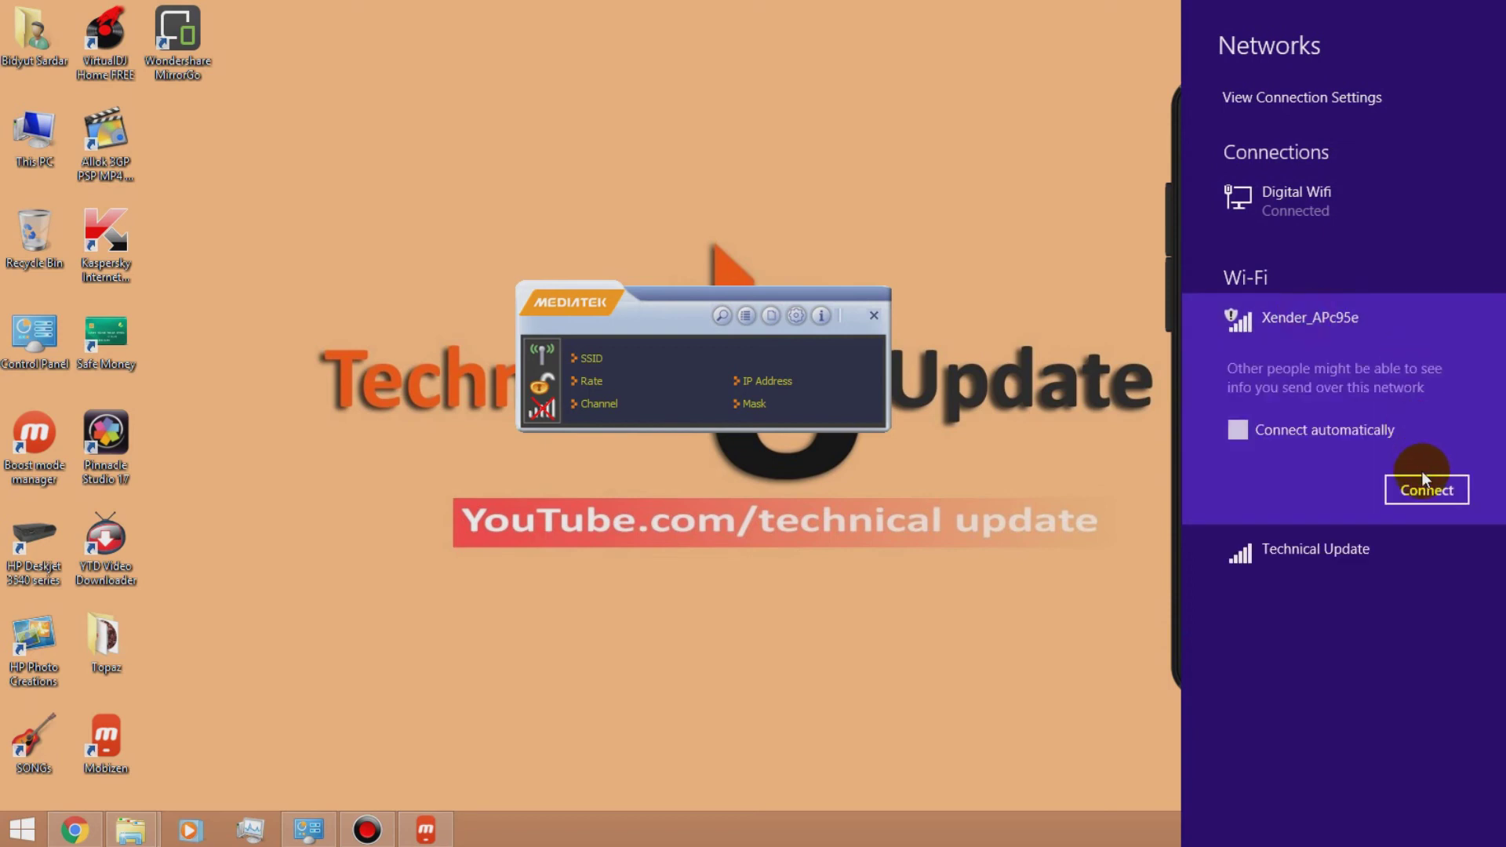
{"action": "left_click", "coordinate": [1425, 487]}
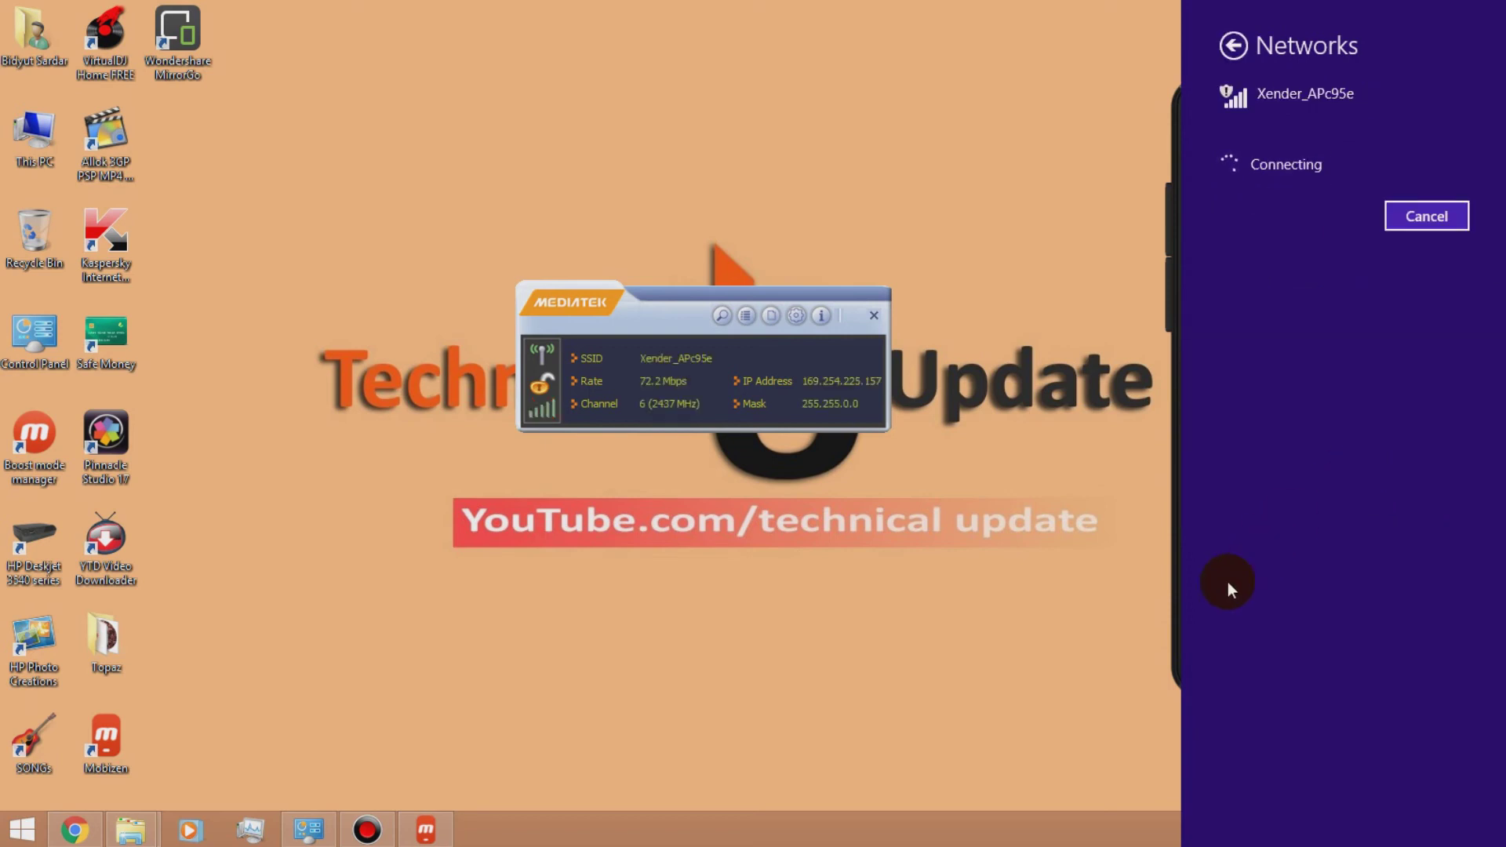
{"action": "left_click", "coordinate": [1078, 658]}
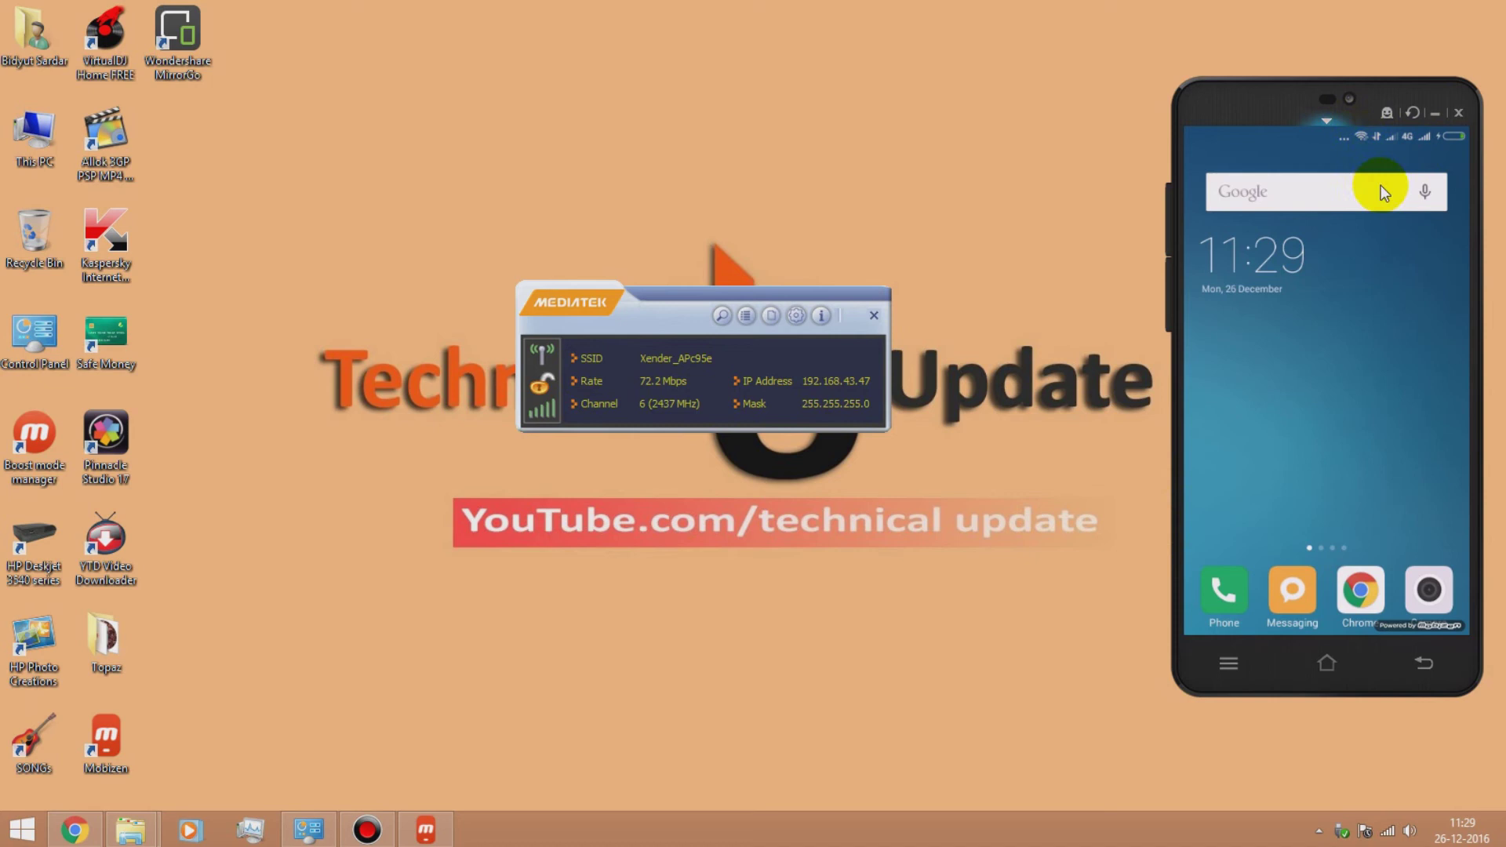
{"action": "left_click", "coordinate": [1389, 832]}
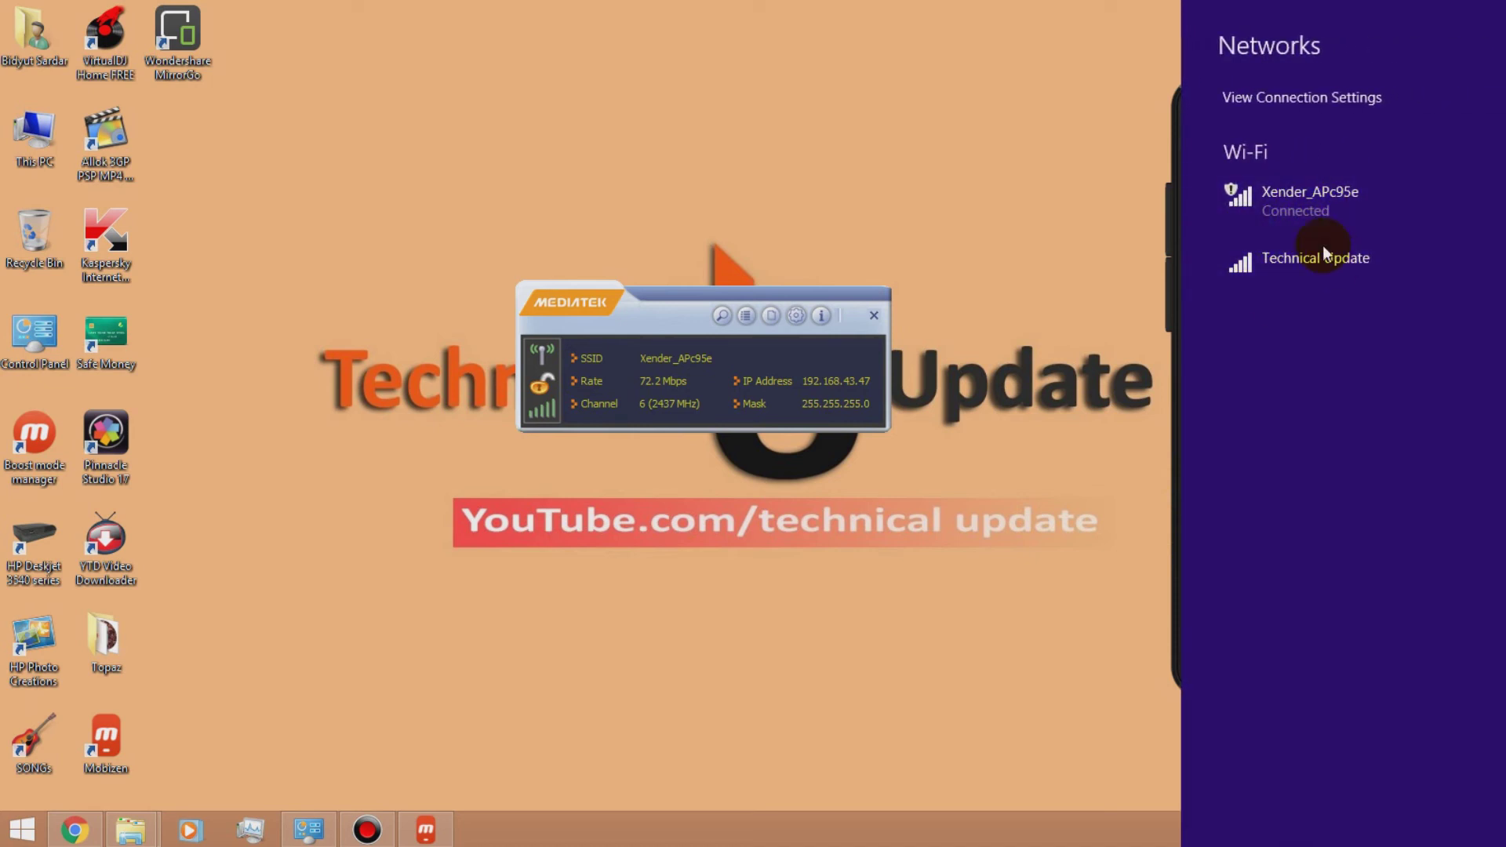
{"action": "left_click", "coordinate": [767, 656]}
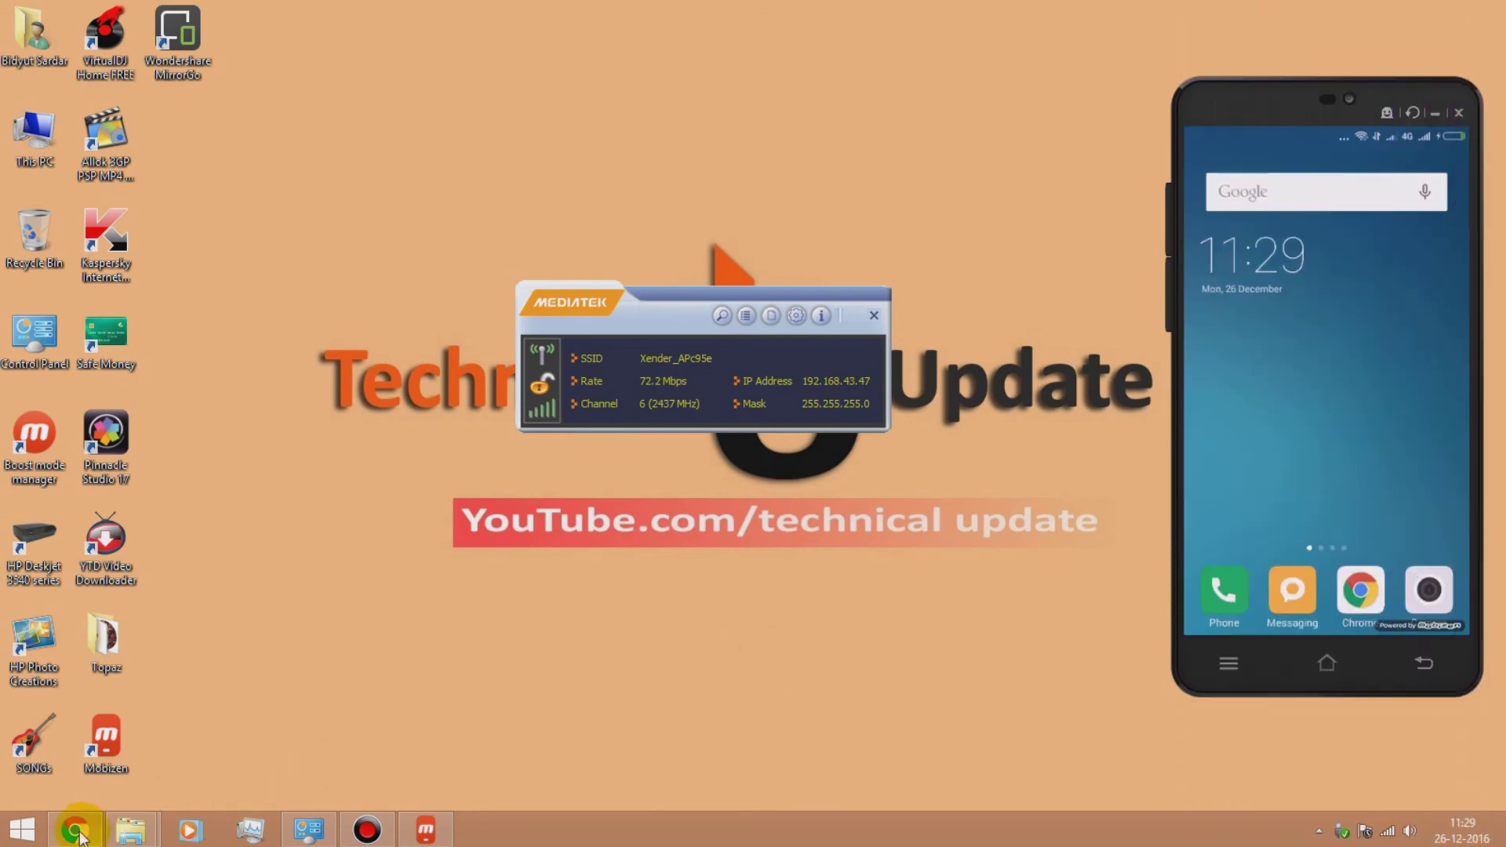
Step: Load Google from the bookmark in a new Chrome tab, then minimize Chrome
{"action": "left_click", "coordinate": [74, 833]}
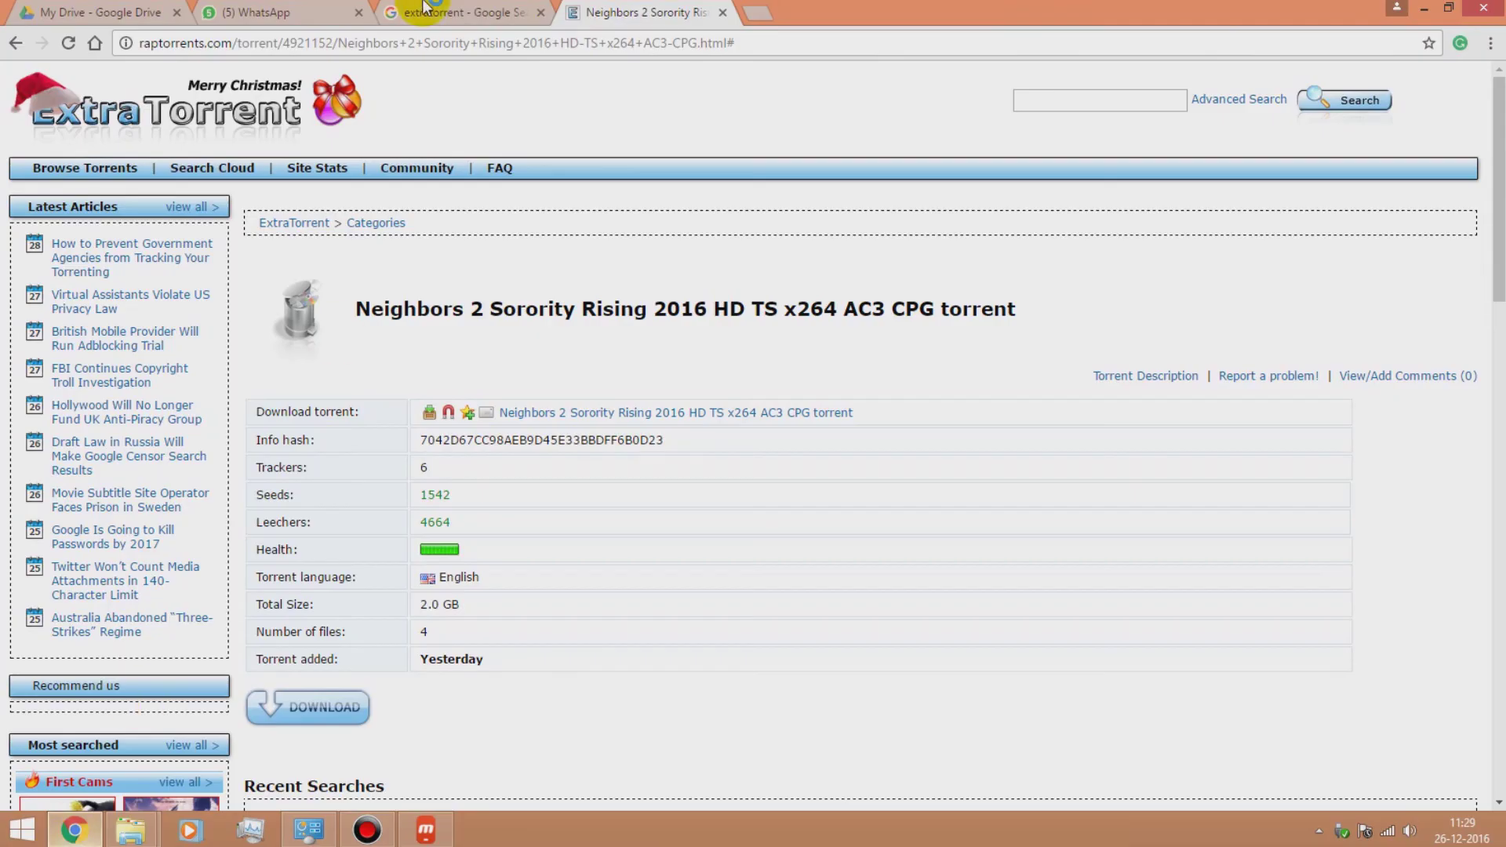
{"action": "left_click", "coordinate": [742, 12]}
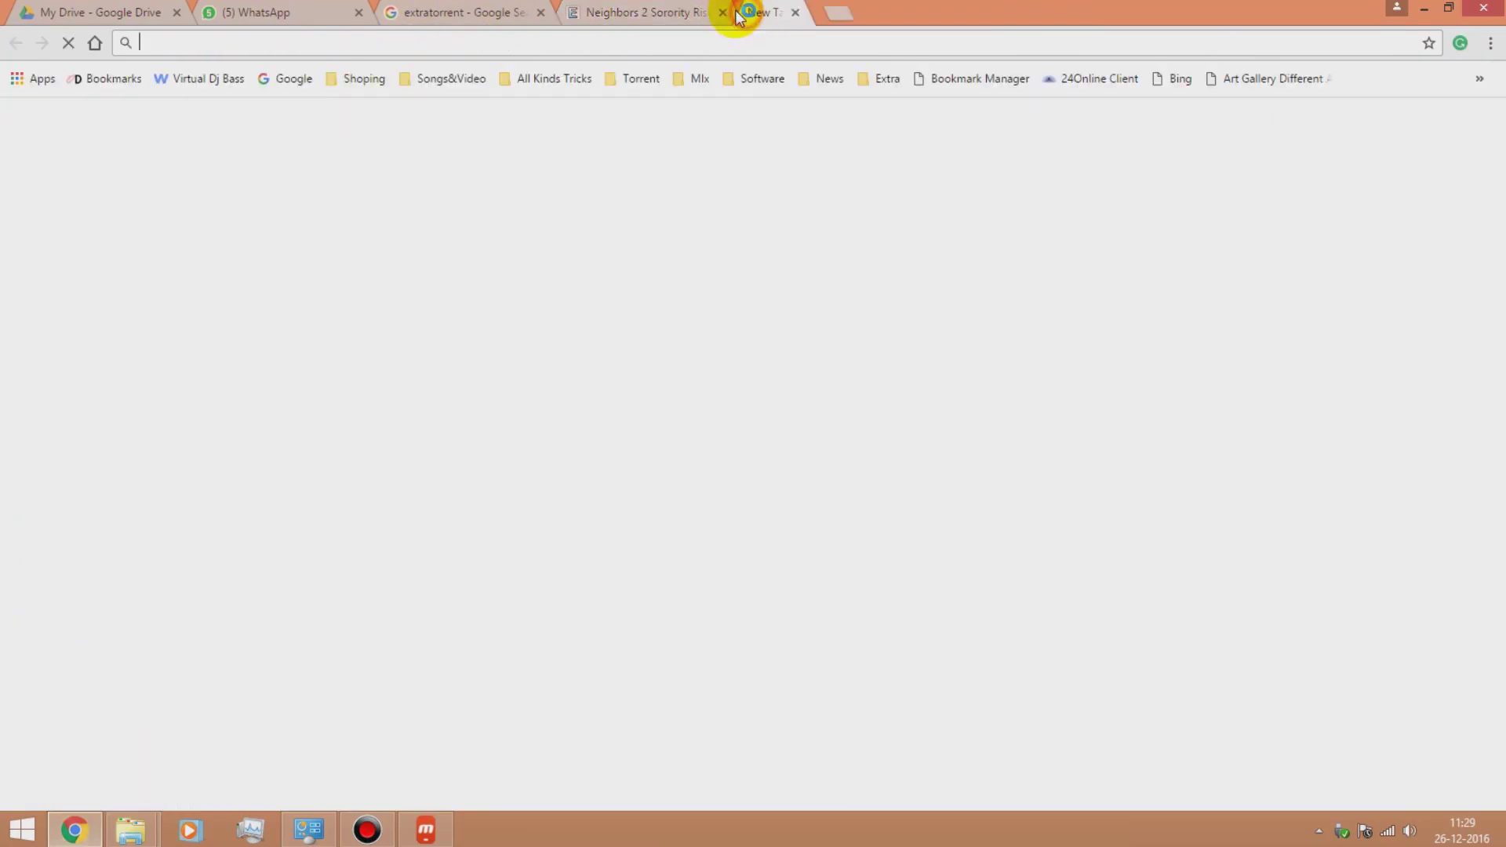
{"action": "left_click", "coordinate": [291, 78]}
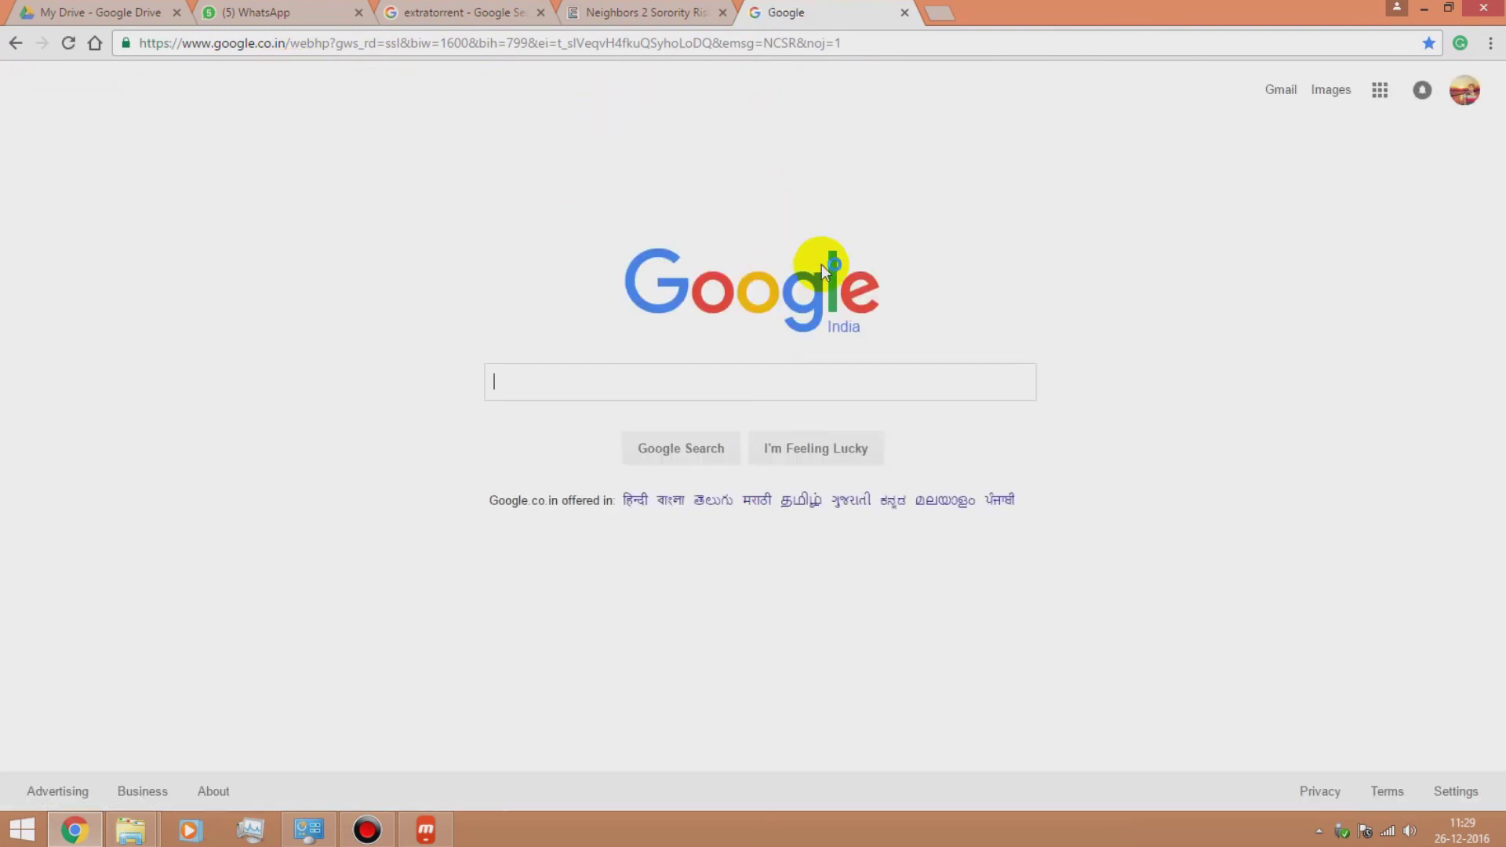
{"action": "left_click", "coordinate": [1424, 9]}
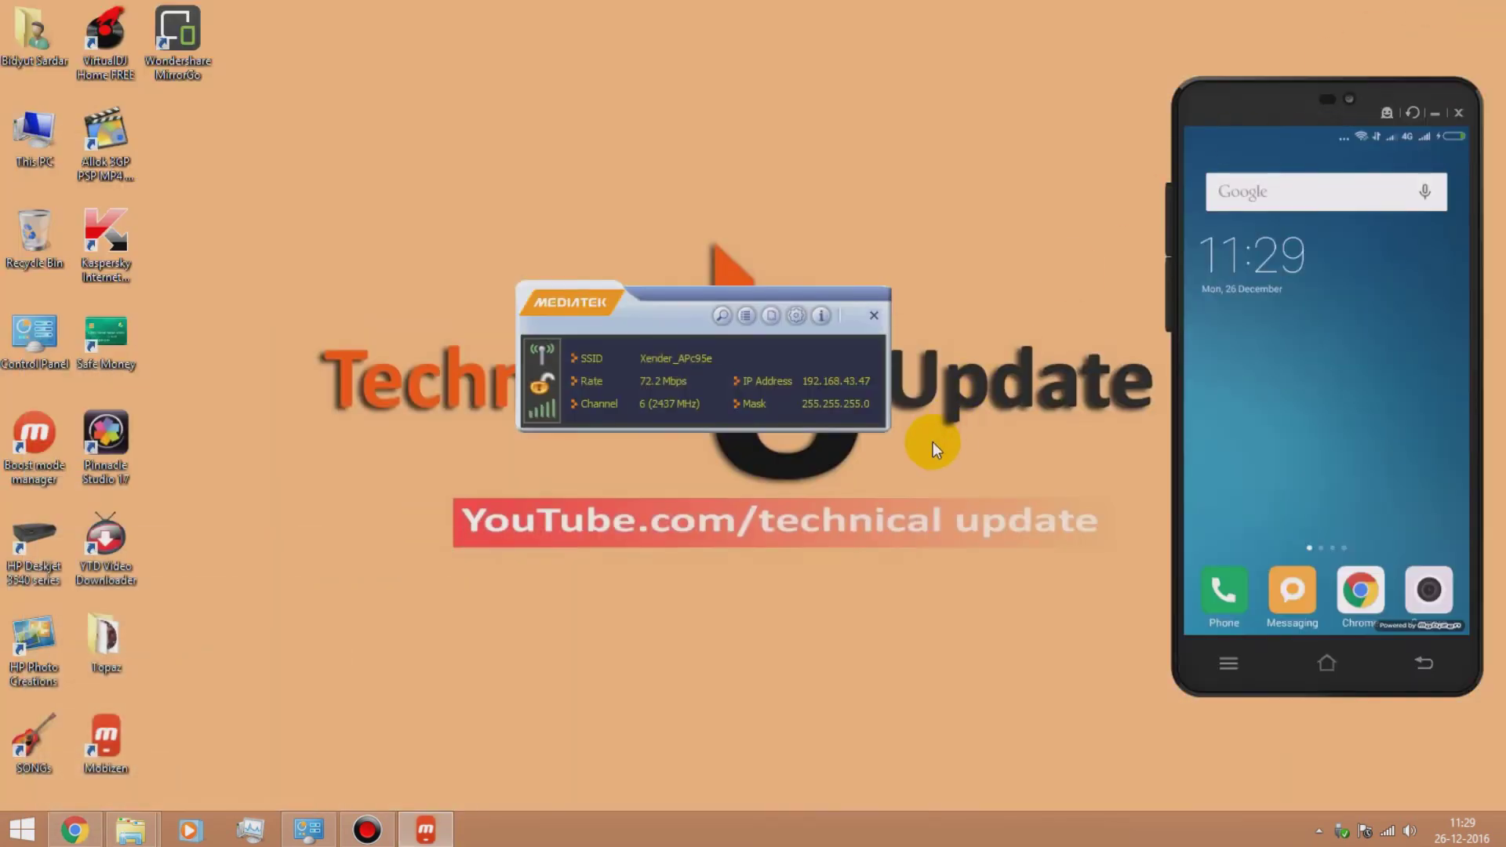